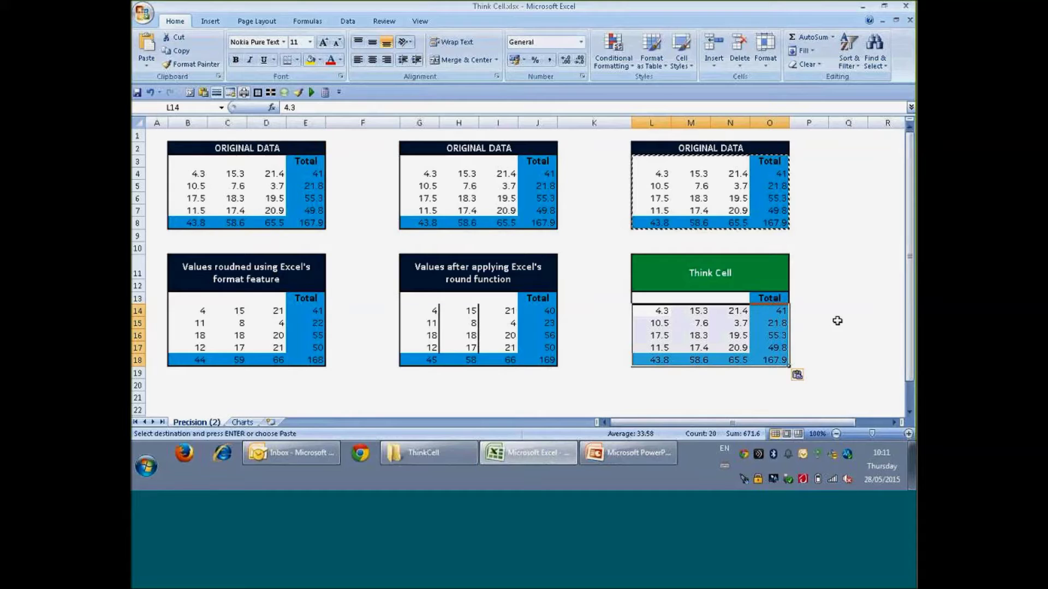
# Step: Switch to the Formulas tab to reach the think-cell rounding commands
pyautogui.click(302, 22)
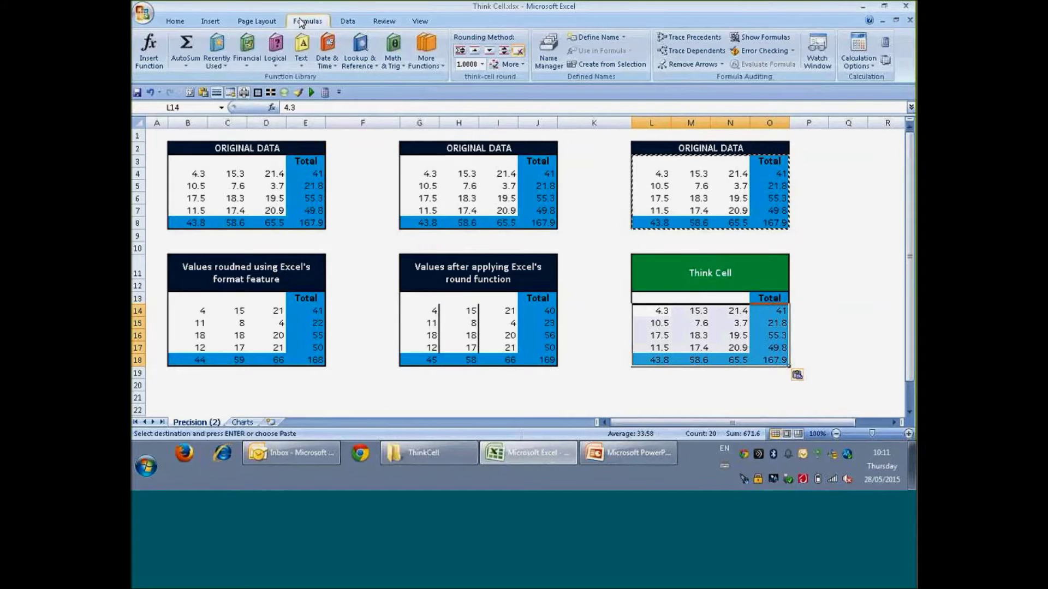
# Step: Round L14:O18 flexibly to whole numbers with consistent totals 41, 22, 55, 50 and 168
pyautogui.click(462, 54)
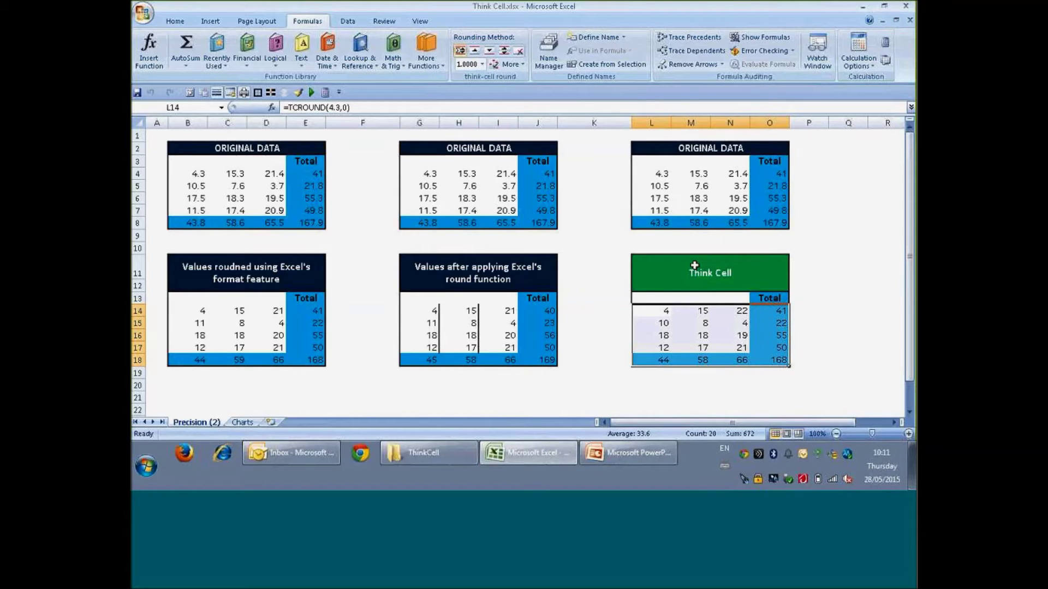
pyautogui.click(802, 311)
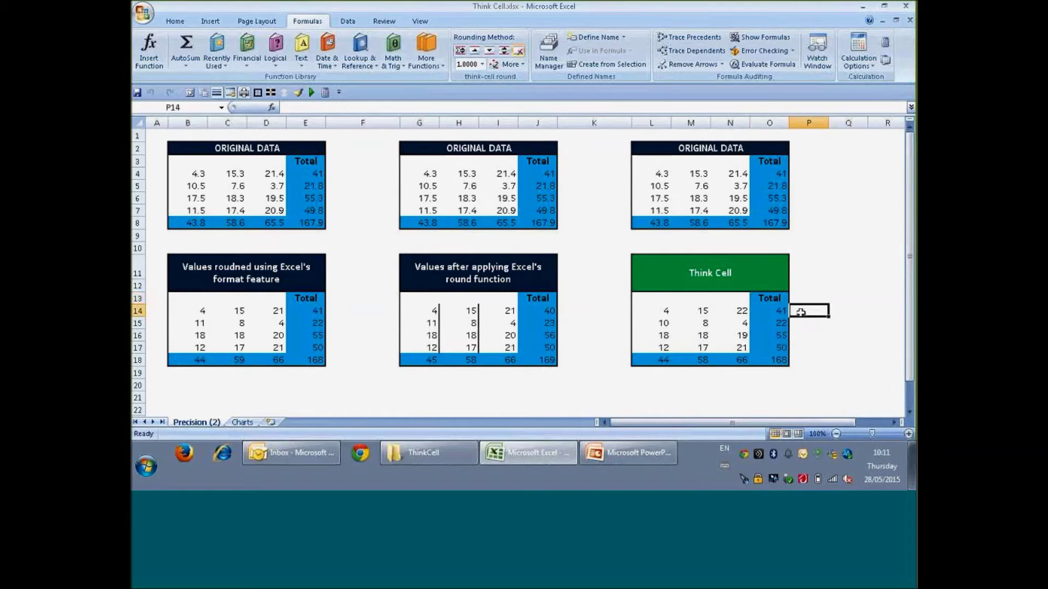
pyautogui.scroll(3, 382, 68)
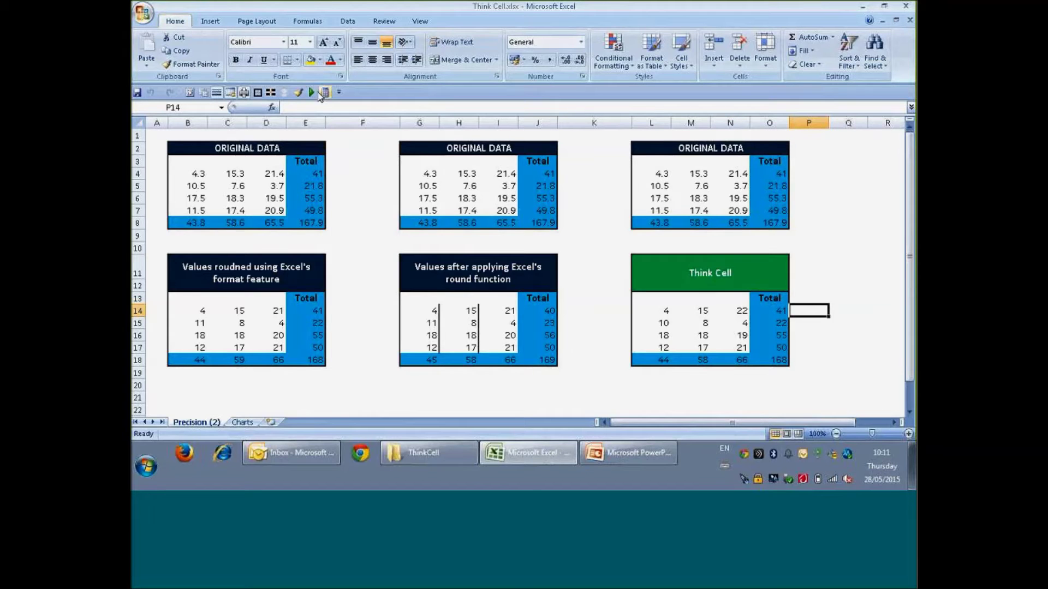
pyautogui.click(324, 93)
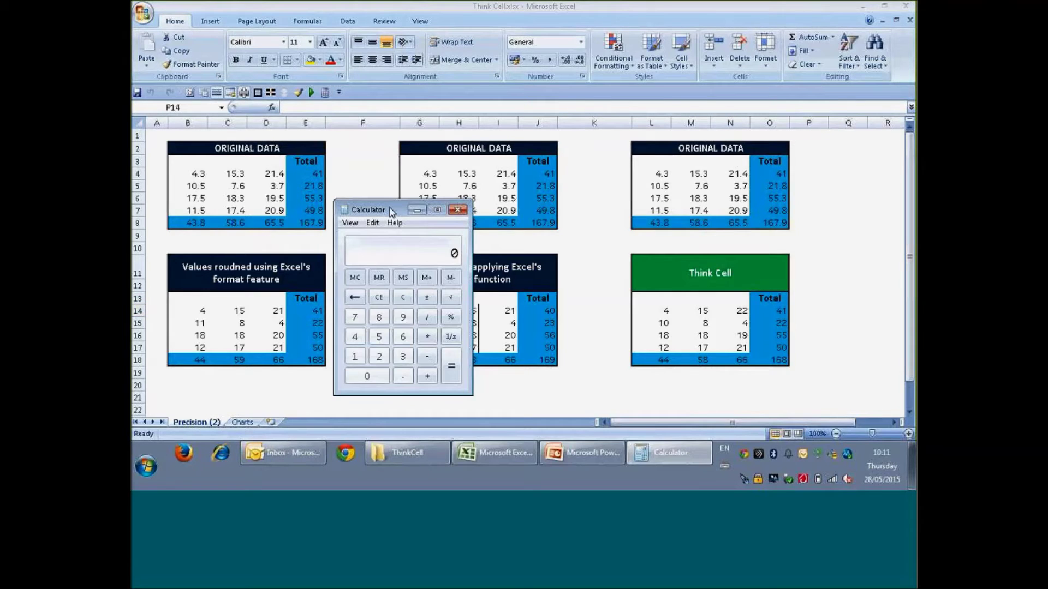
pyautogui.click(344, 210)
pyautogui.click(438, 203)
pyautogui.click(357, 336)
pyautogui.click(427, 376)
pyautogui.click(355, 356)
pyautogui.click(378, 336)
pyautogui.click(426, 376)
pyautogui.click(379, 356)
pyautogui.click(379, 356)
pyautogui.click(447, 372)
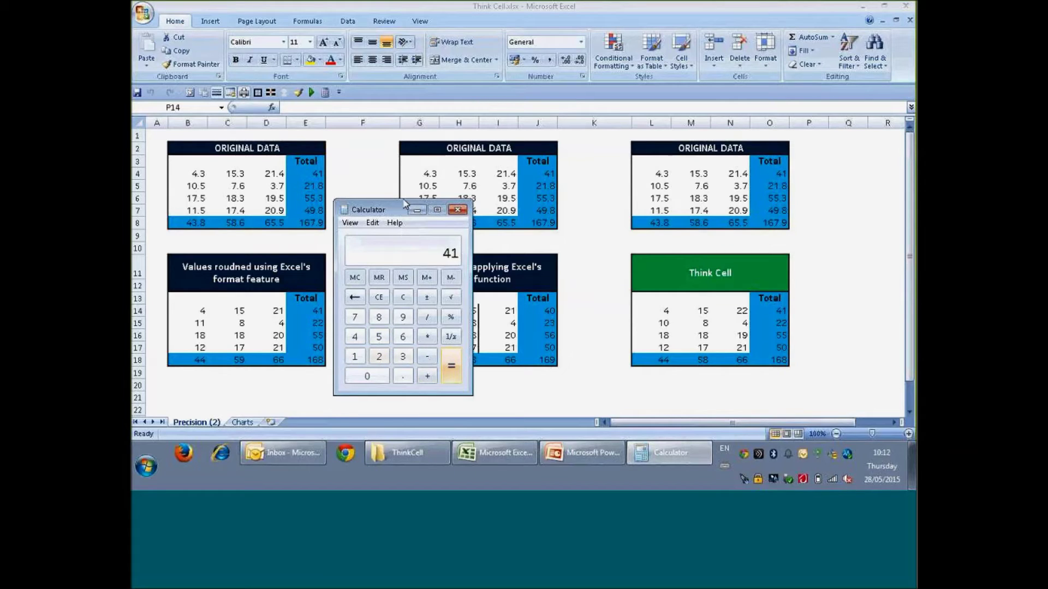
pyautogui.click(402, 297)
pyautogui.click(363, 356)
pyautogui.click(366, 376)
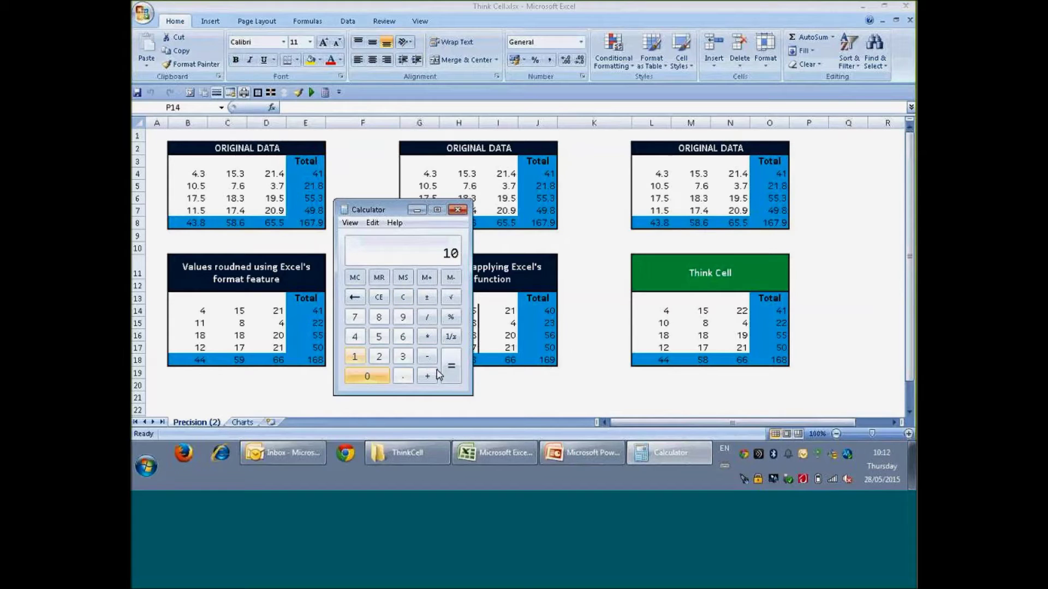
pyautogui.click(429, 376)
pyautogui.click(378, 319)
pyautogui.click(426, 377)
pyautogui.click(355, 337)
pyautogui.click(451, 369)
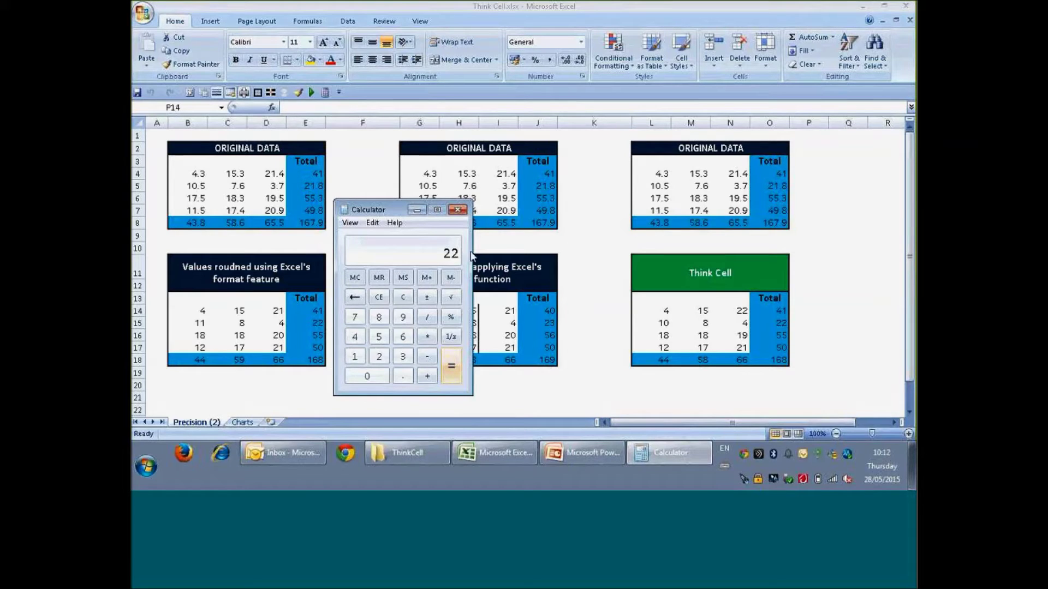
pyautogui.click(457, 210)
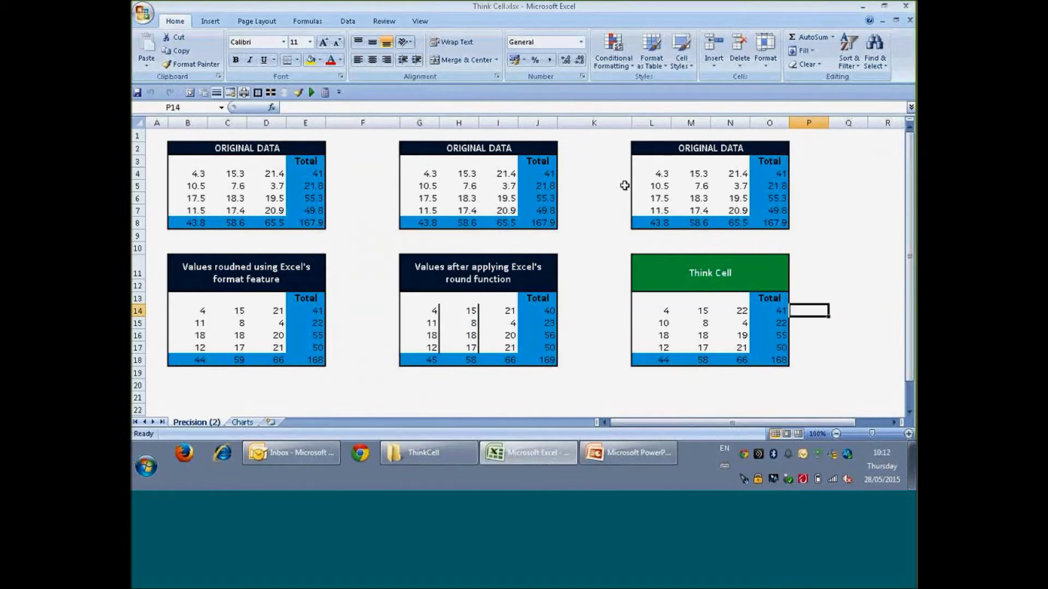
pyautogui.click(905, 6)
# Step: Keep the workbook open and present the PowerPoint deck full screen from the slide 7 agenda
pyautogui.click(573, 257)
pyautogui.click(633, 451)
pyautogui.click(267, 269)
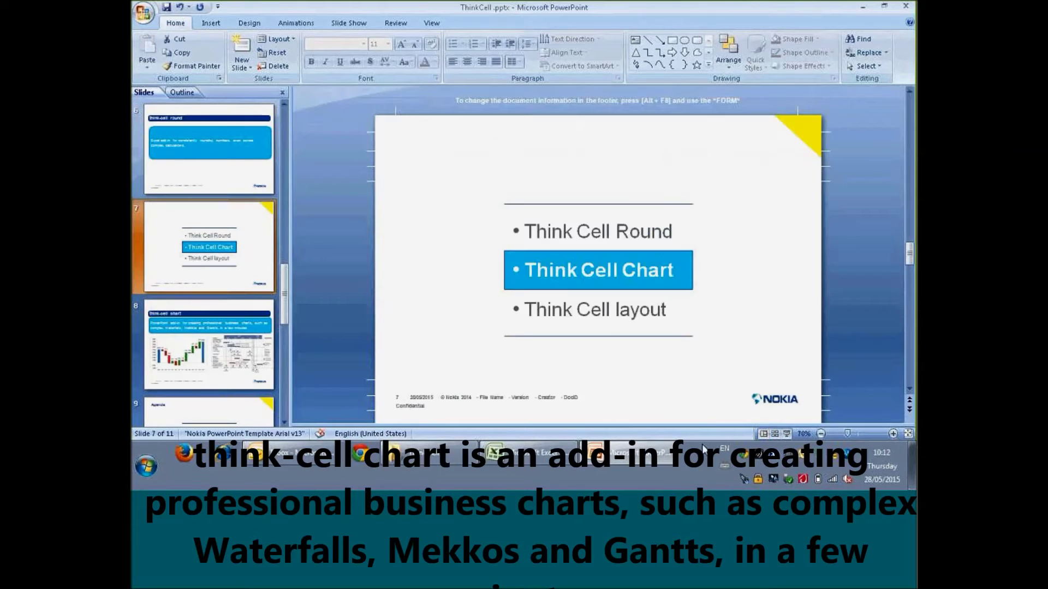
pyautogui.click(786, 434)
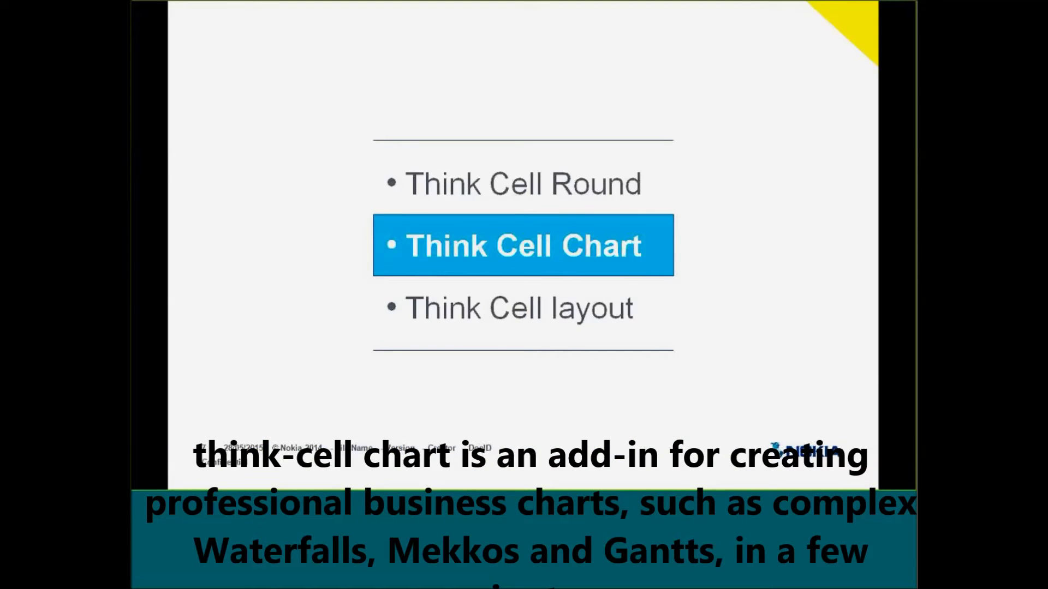
pyautogui.press('Right')
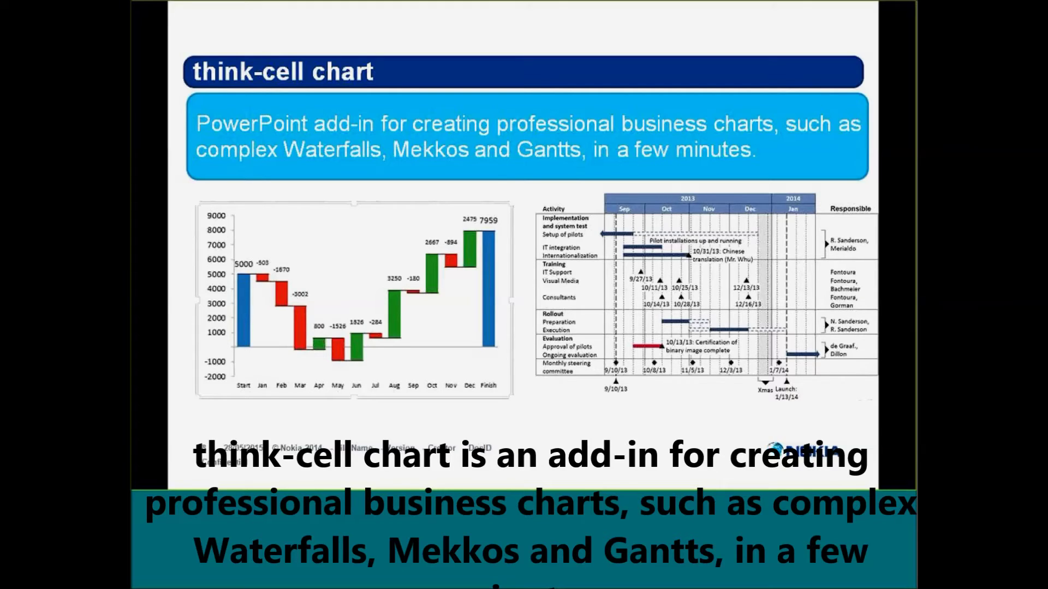
# Step: End the slide show, leaving slide 8 open in editing view
pyautogui.press('Escape')
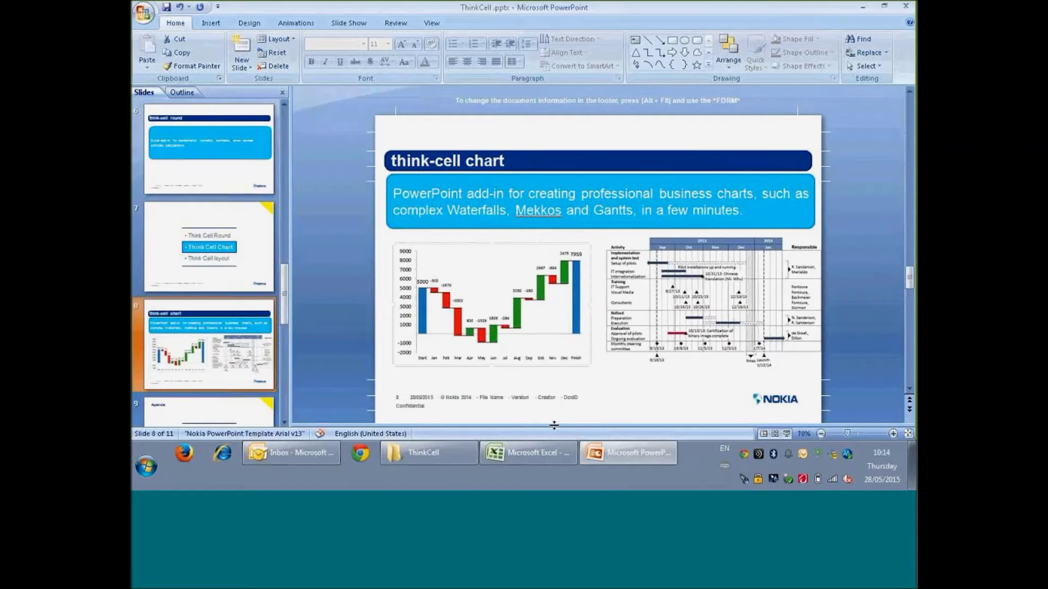
# Step: Create a think-cell clustered column chart from the Charts sheet's Sale, Cost and Cash data in B3:H7
pyautogui.click(544, 445)
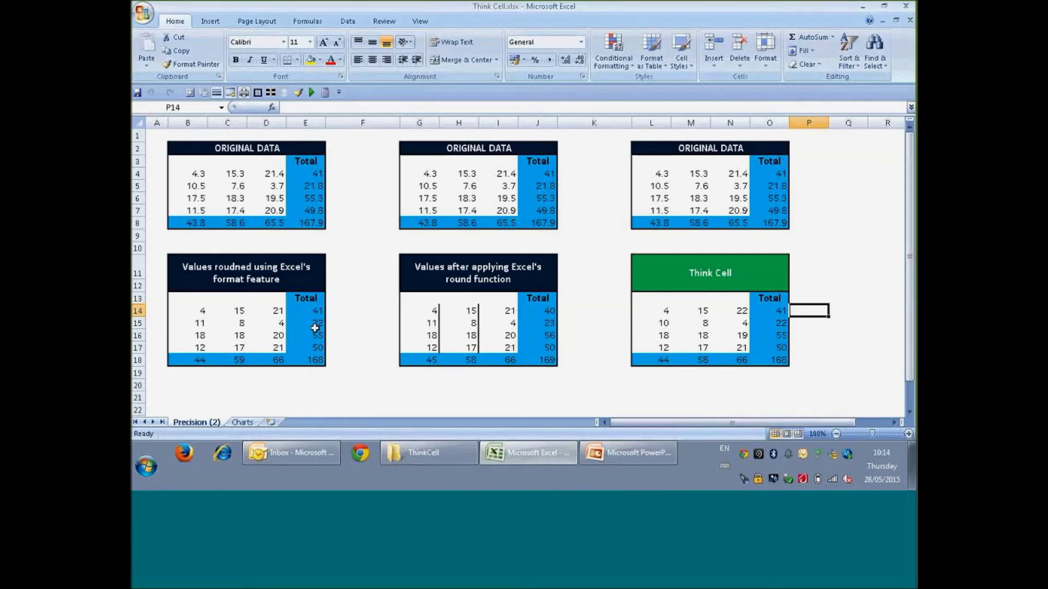
pyautogui.click(242, 423)
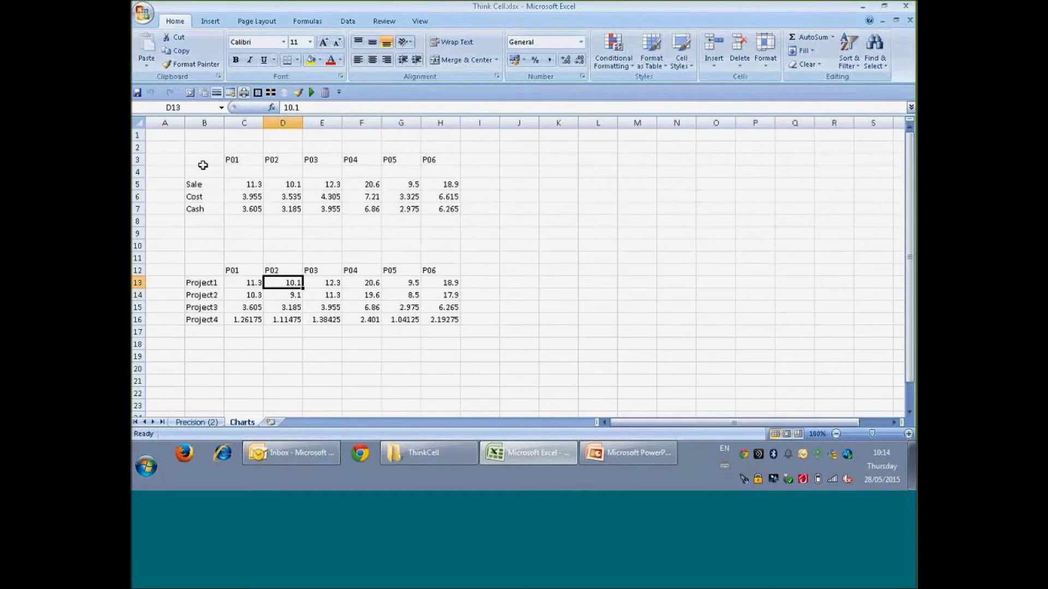
pyautogui.moveTo(204, 164); pyautogui.dragTo(456, 209)
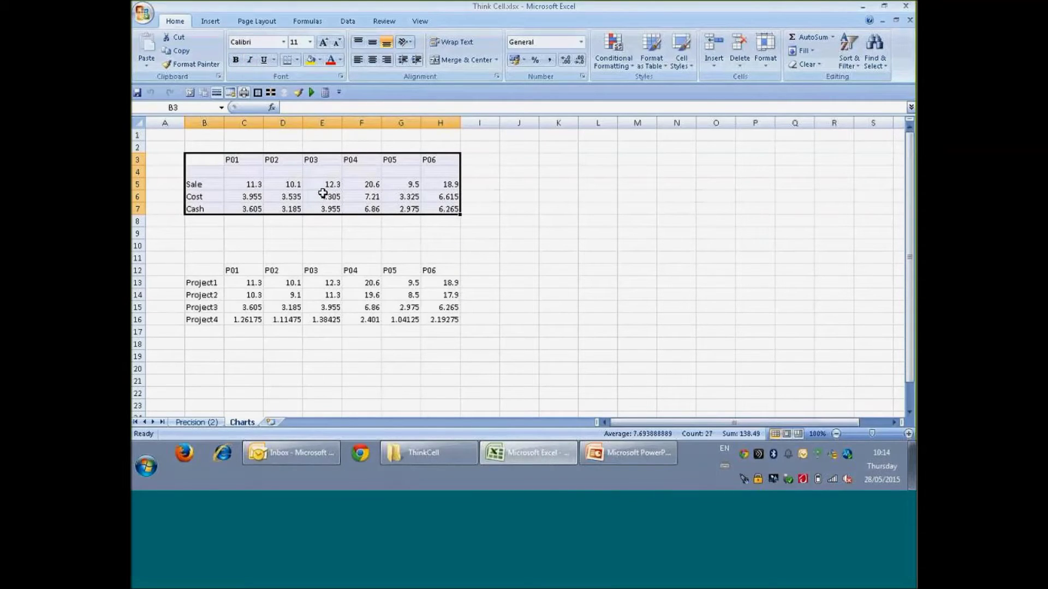
pyautogui.click(211, 21)
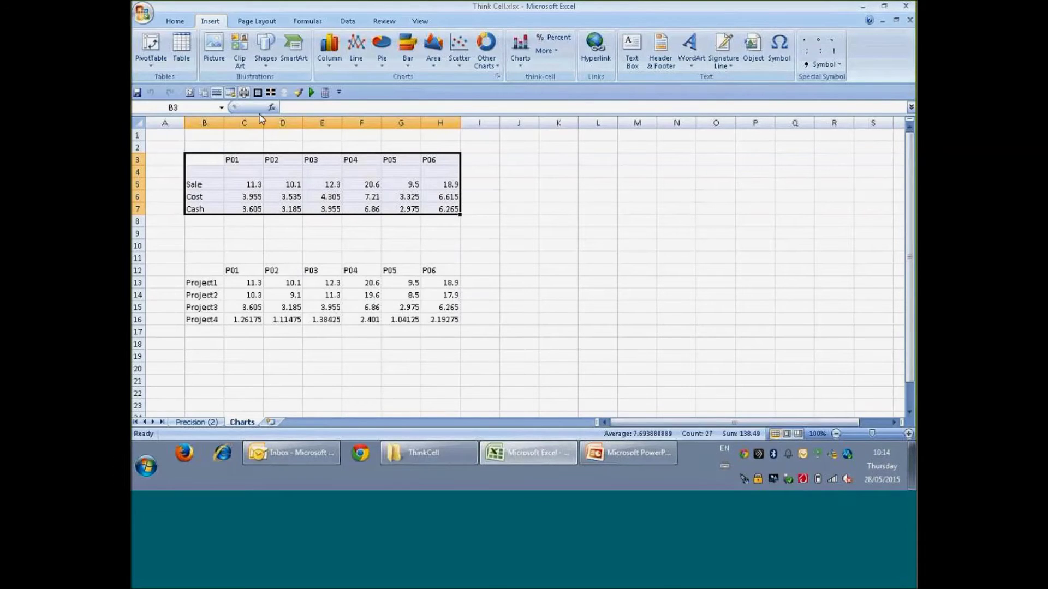
pyautogui.moveTo(222, 163); pyautogui.dragTo(439, 211)
pyautogui.click(520, 68)
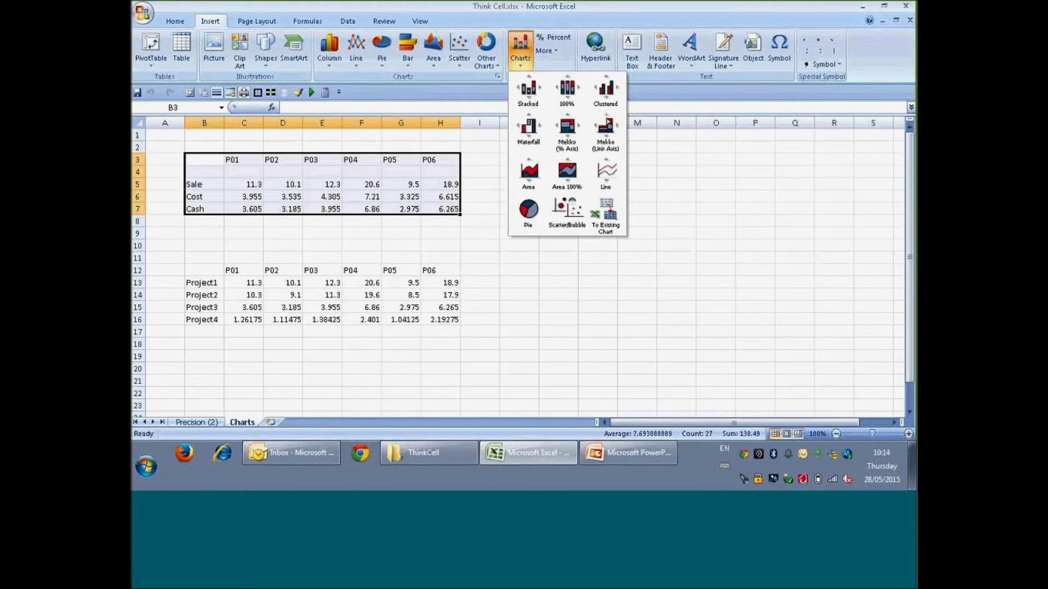
pyautogui.click(609, 93)
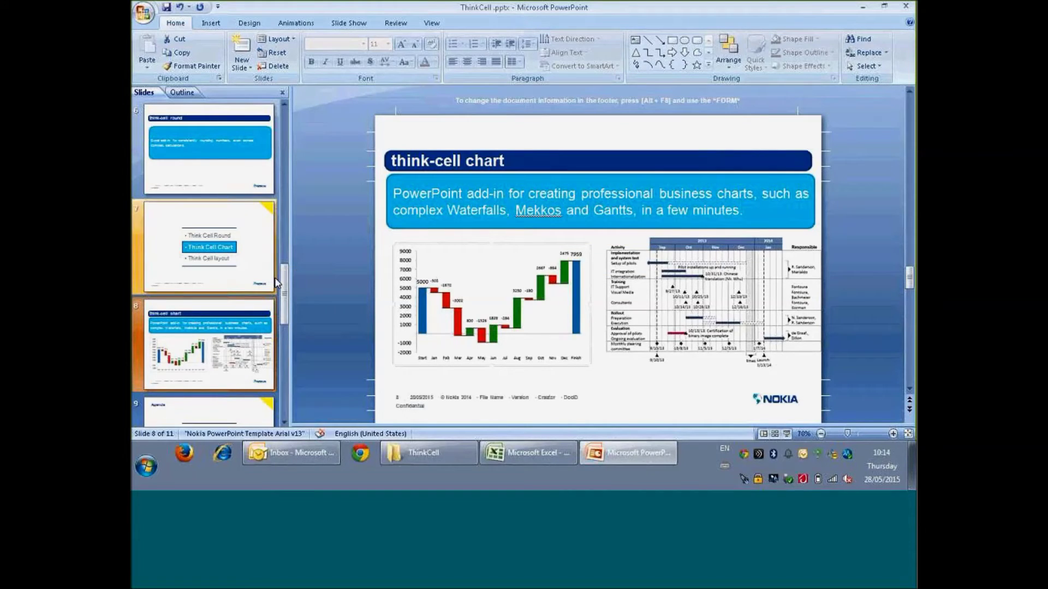
# Step: Go to slide 11 as the destination for the new chart
pyautogui.moveTo(286, 310); pyautogui.dragTo(287, 369)
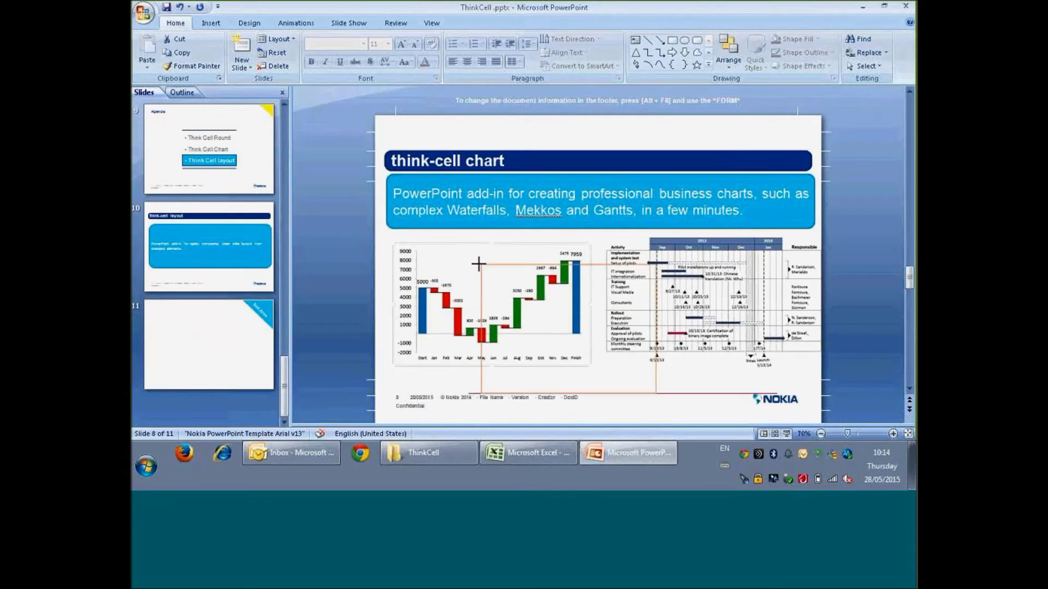
pyautogui.click(215, 343)
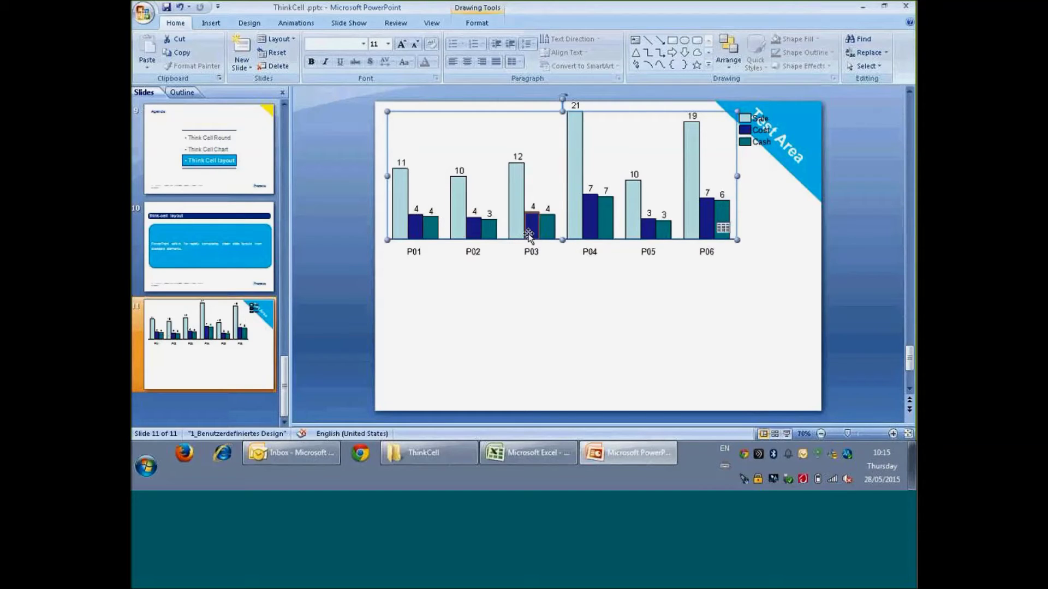
# Step: Recolour the chart with the Smoke Blue Scheme and move it slightly lower on the slide
pyautogui.click(414, 128)
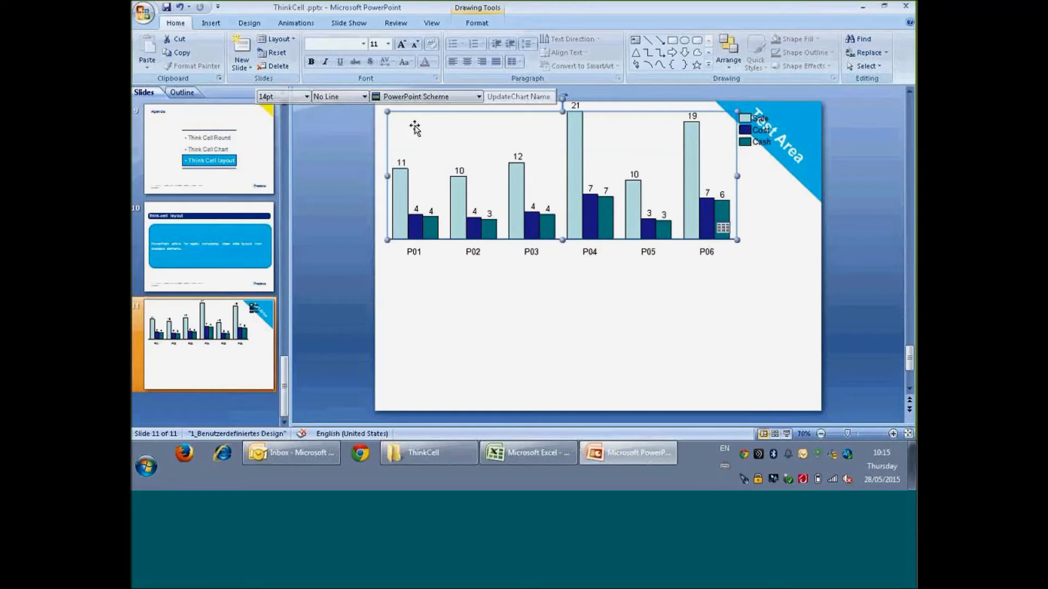
pyautogui.click(478, 97)
pyautogui.click(441, 186)
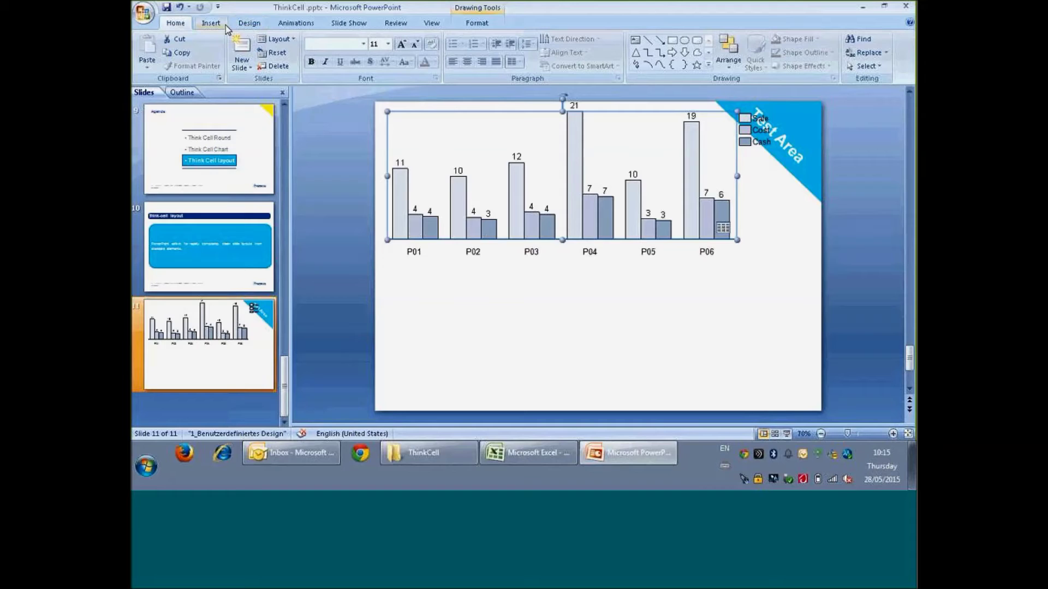
pyautogui.moveTo(538, 125); pyautogui.dragTo(540, 162)
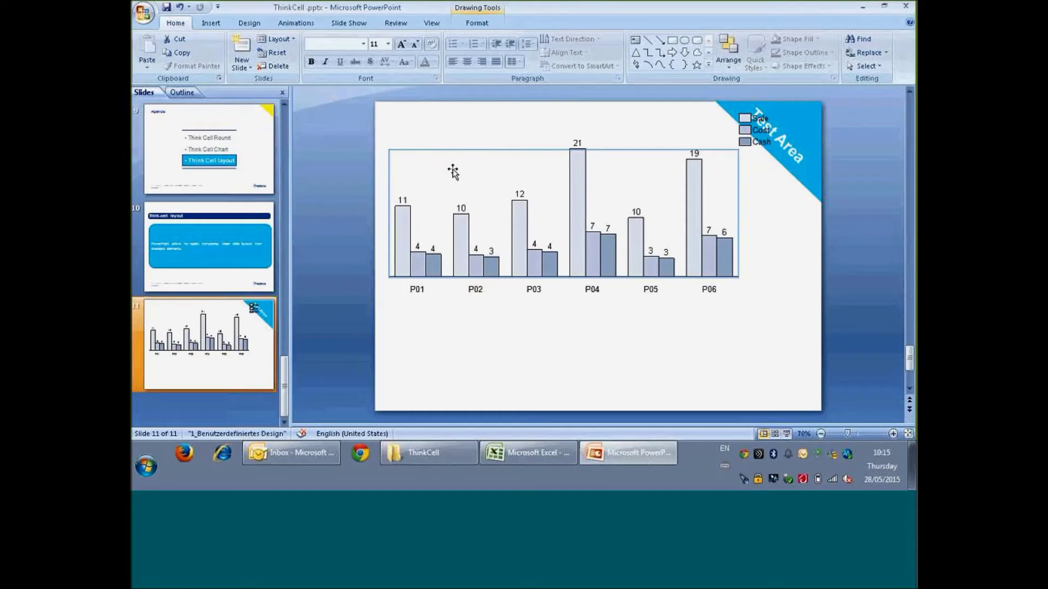
# Step: Add a category difference arrow linking the P01 and P04 bars, showing +82.3%
pyautogui.rightClick(464, 175)
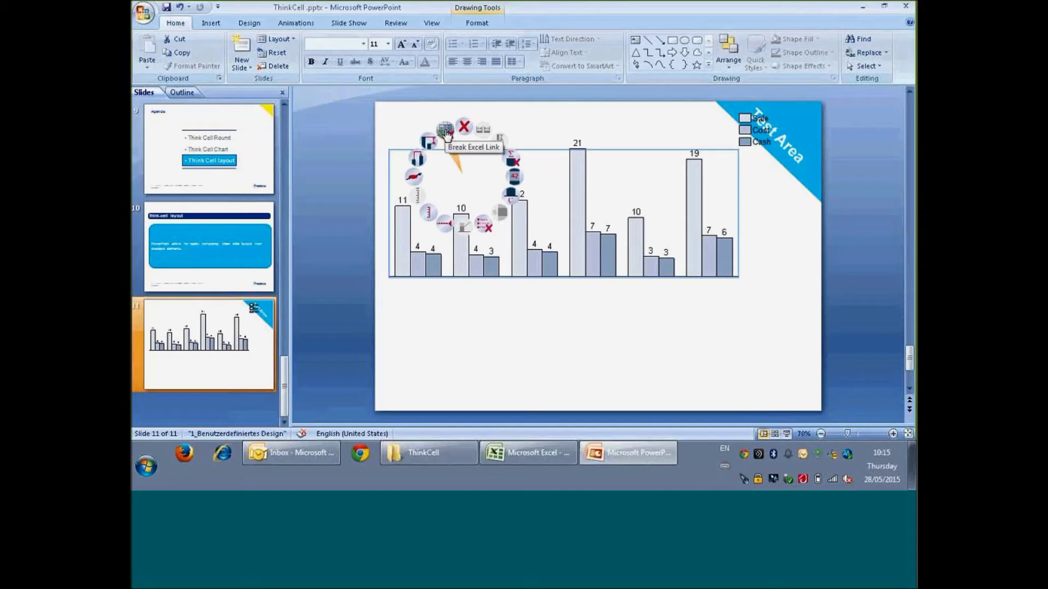
pyautogui.click(418, 159)
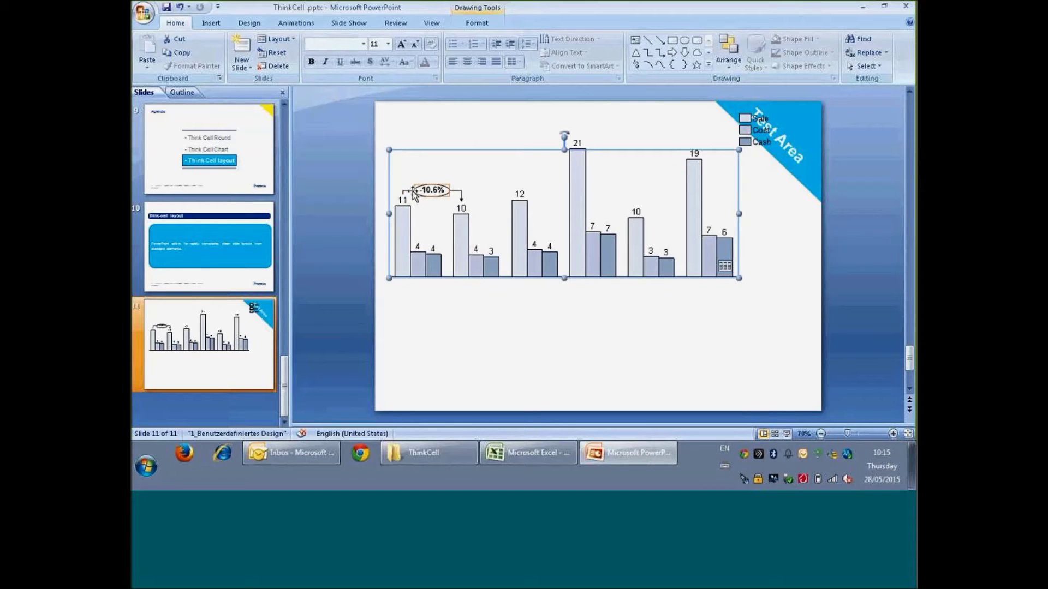
pyautogui.click(464, 216)
pyautogui.moveTo(461, 215); pyautogui.dragTo(578, 150)
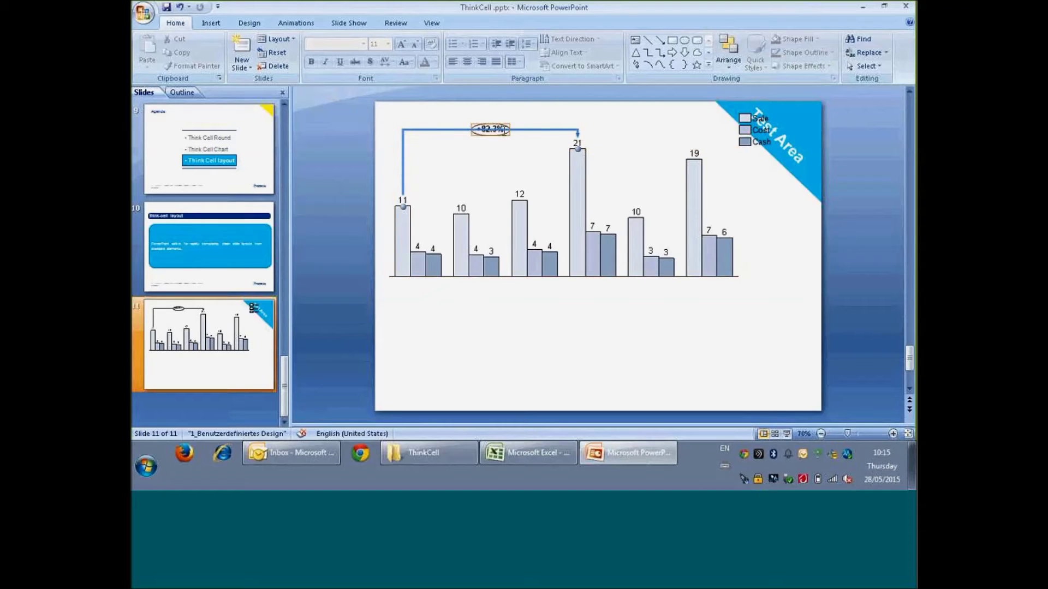
pyautogui.click(525, 306)
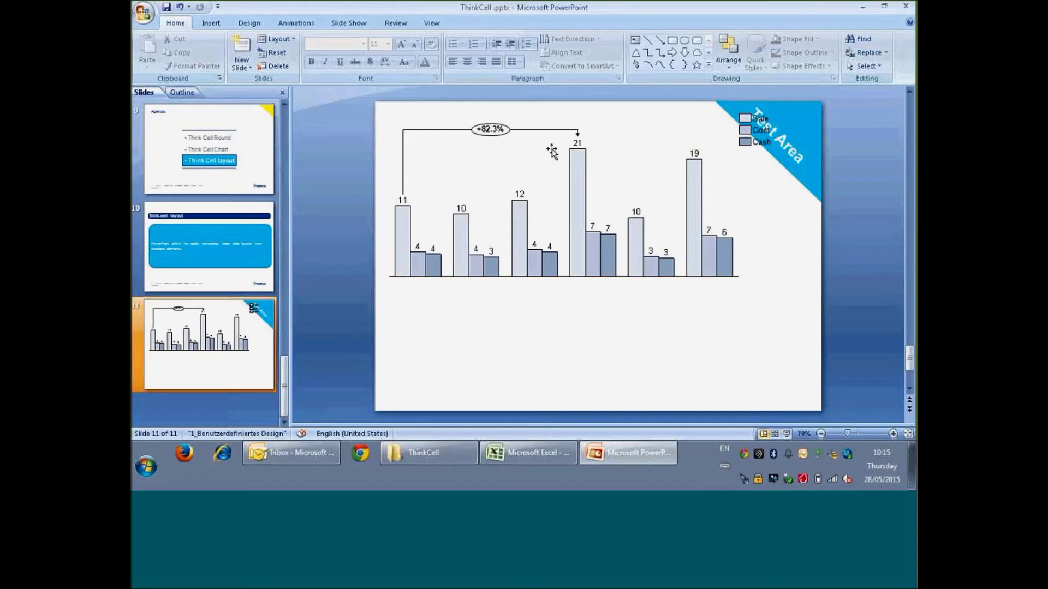
pyautogui.click(507, 161)
pyautogui.rightClick(502, 175)
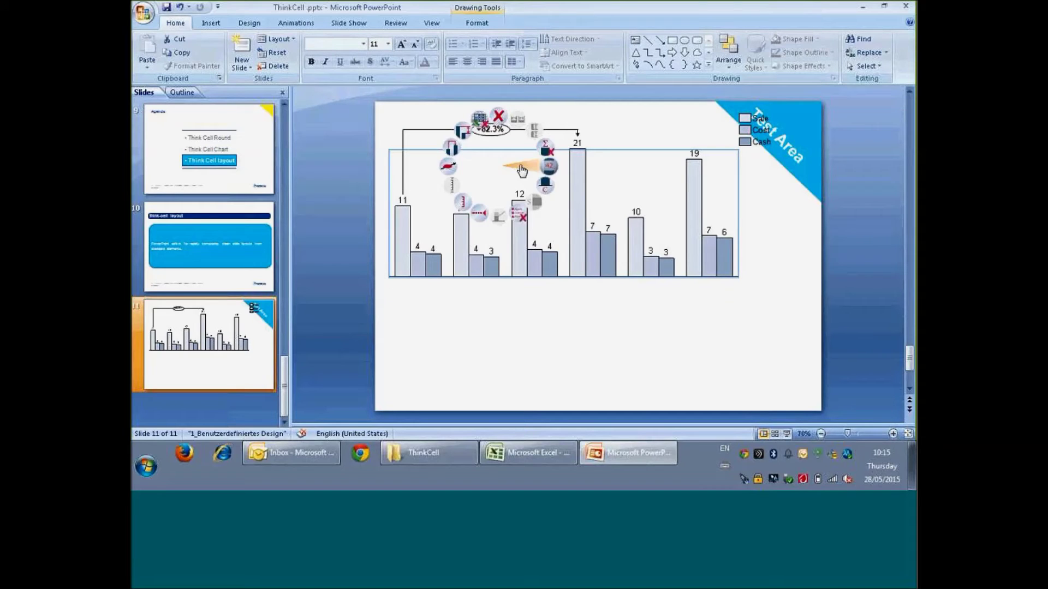
pyautogui.click(541, 197)
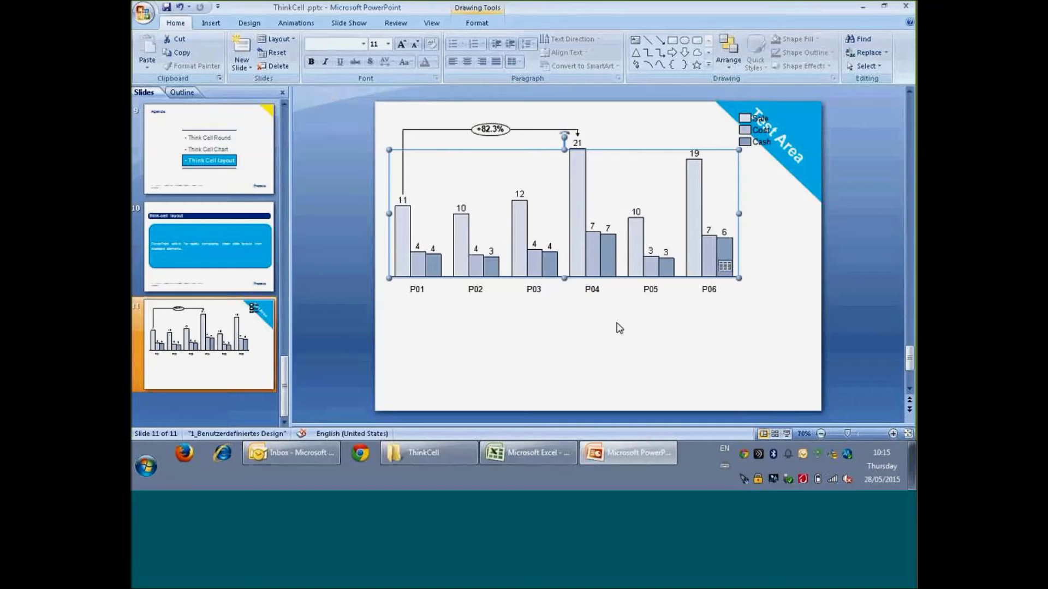
pyautogui.click(211, 23)
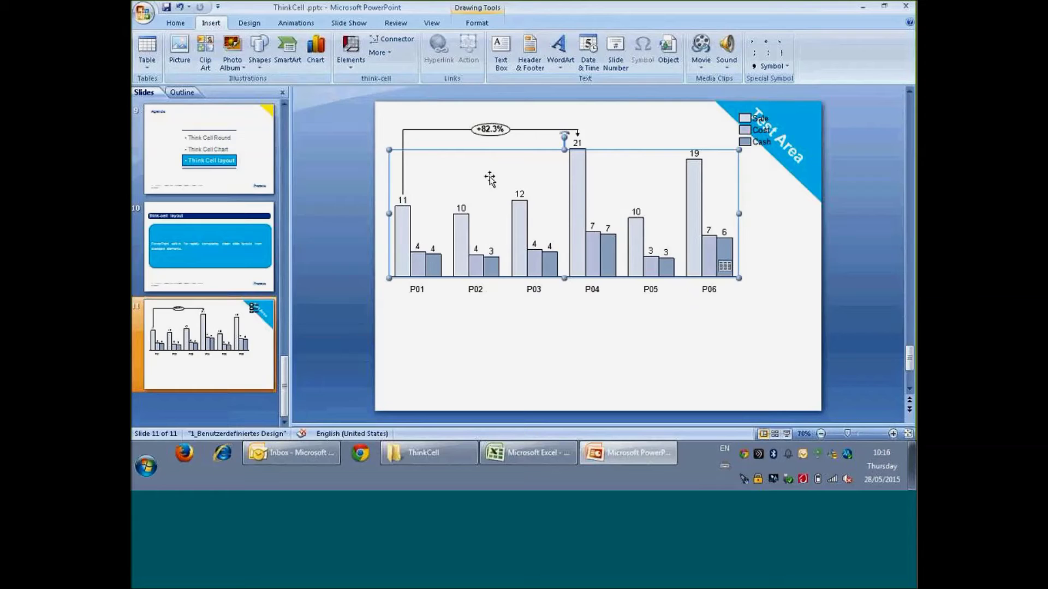
# Step: Review the chart's think-cell data links, then return to Excel's Charts sheet
pyautogui.click(385, 53)
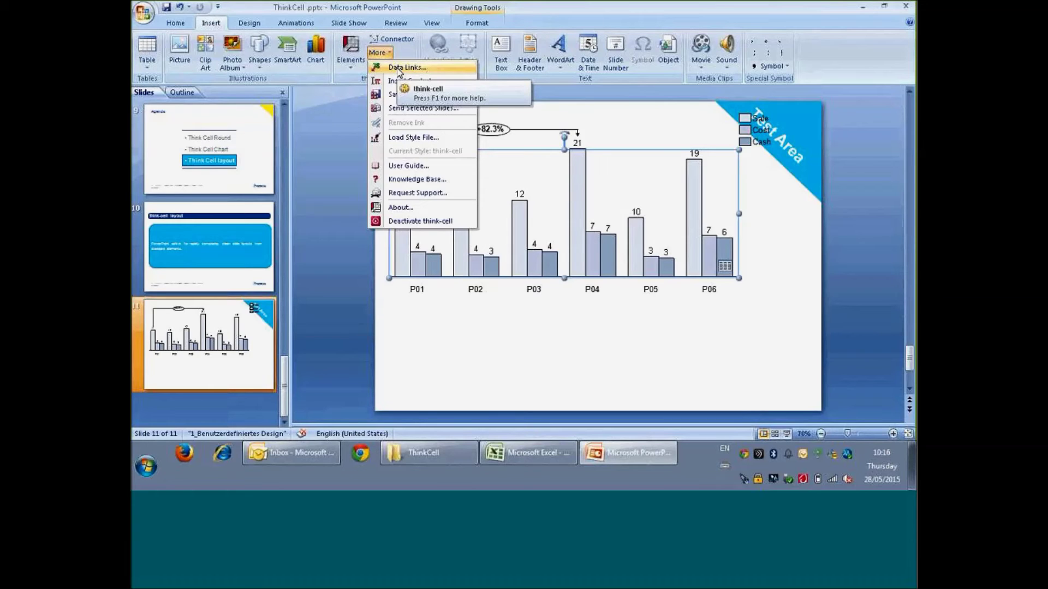
pyautogui.click(399, 68)
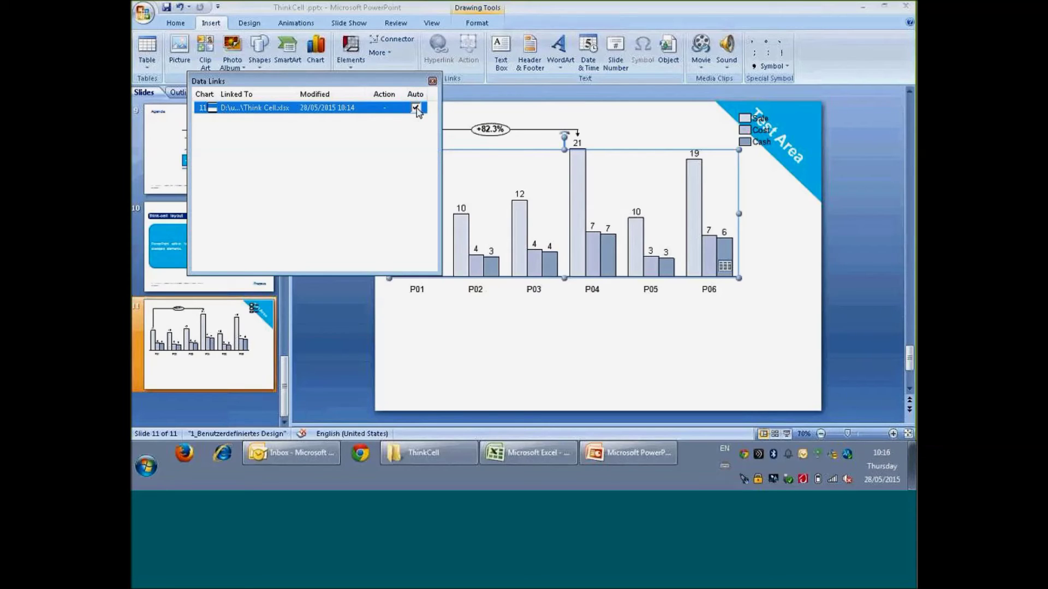
pyautogui.click(432, 81)
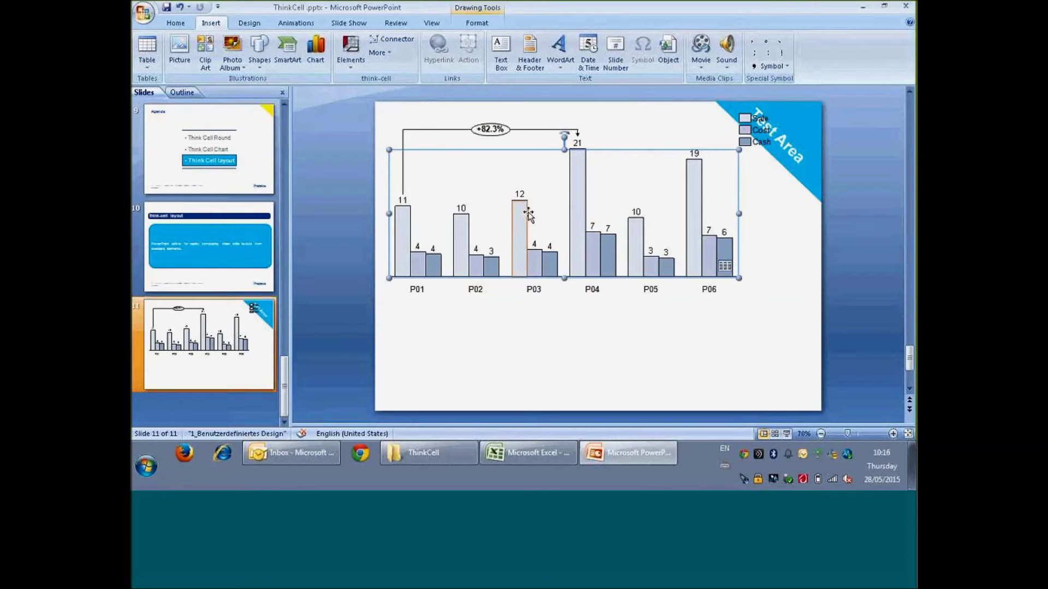
pyautogui.click(618, 336)
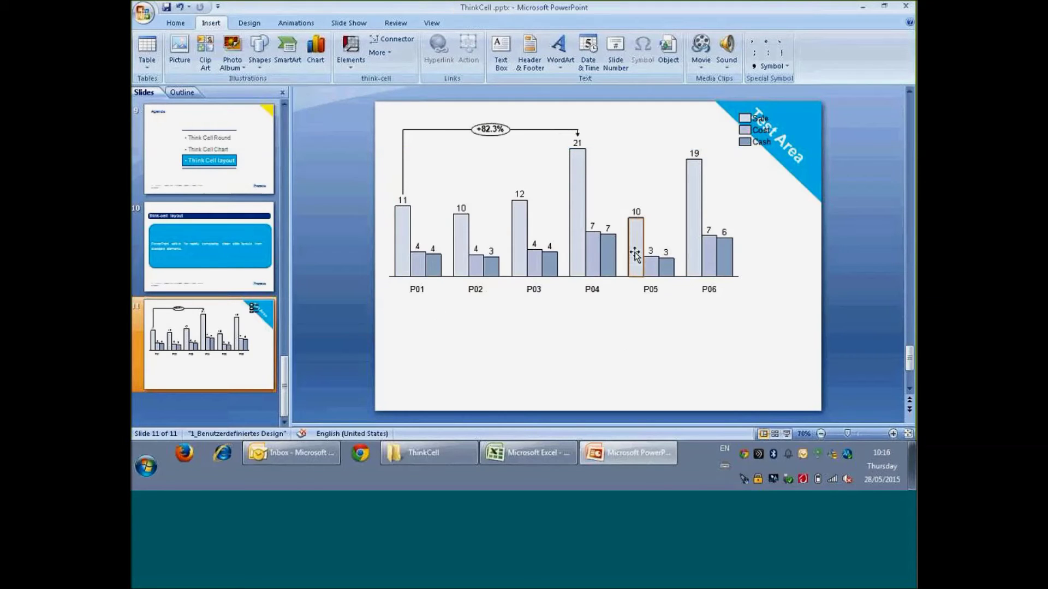
pyautogui.click(513, 460)
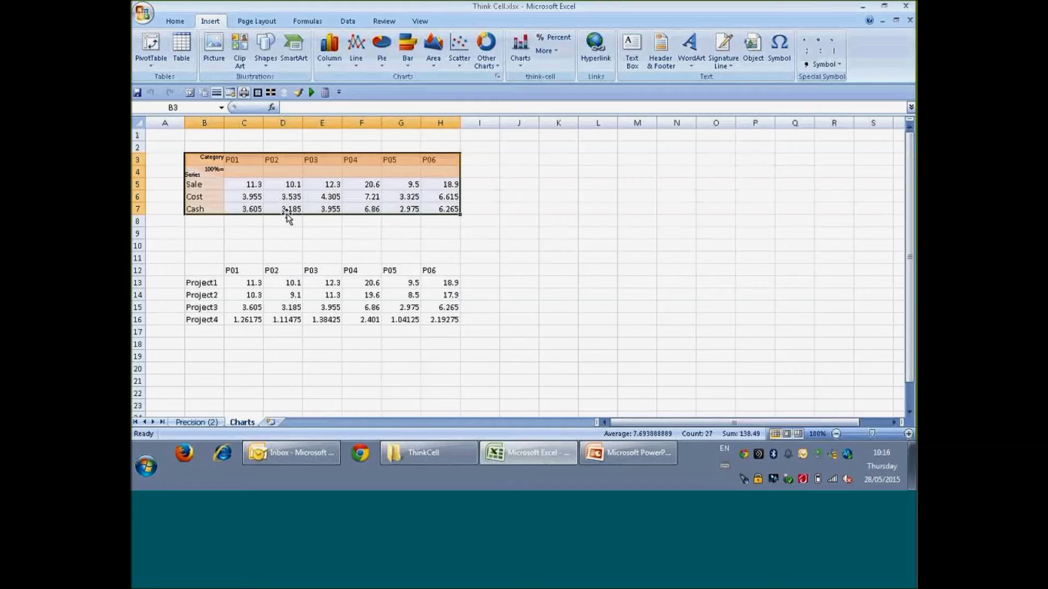
# Step: Set every Cash value in C7:H7 to 0 and view the chart update in PowerPoint
pyautogui.moveTo(245, 212); pyautogui.dragTo(426, 209)
pyautogui.hotkey('ctrl', 'c')
pyautogui.write('0')
pyautogui.hotkey('ctrl', 'Return')
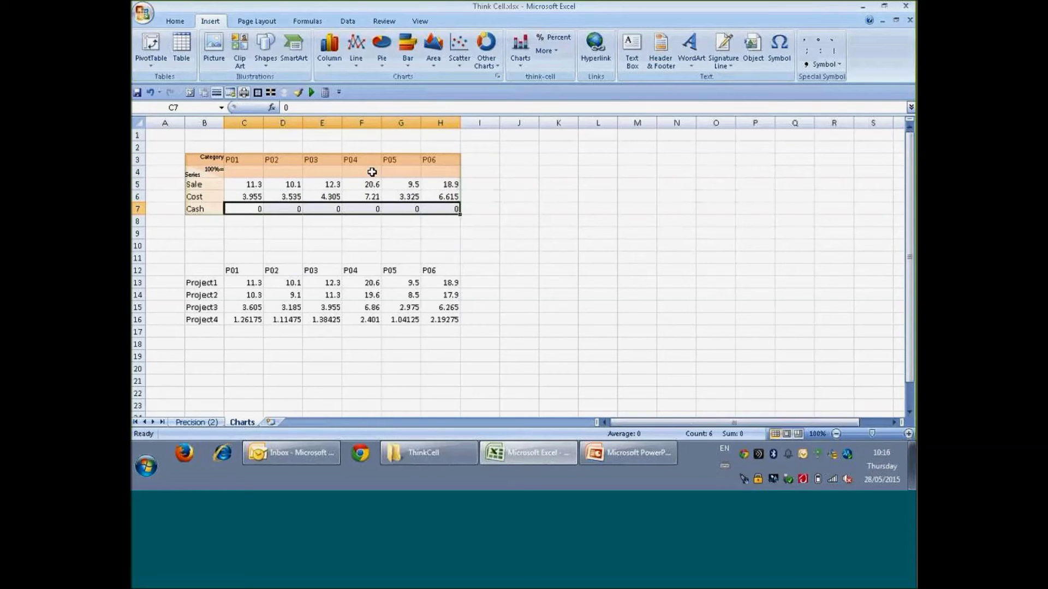
pyautogui.click(628, 452)
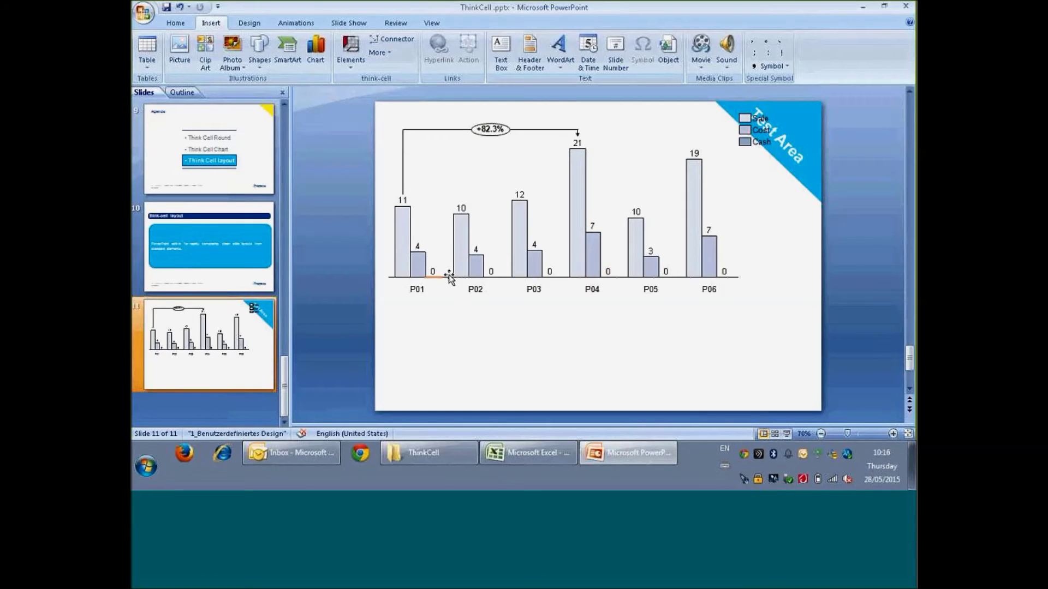
# Step: Restore the original Cash values in Excel and confirm the linked chart reverts in PowerPoint
pyautogui.click(528, 453)
pyautogui.hotkey('ctrl', 'v')
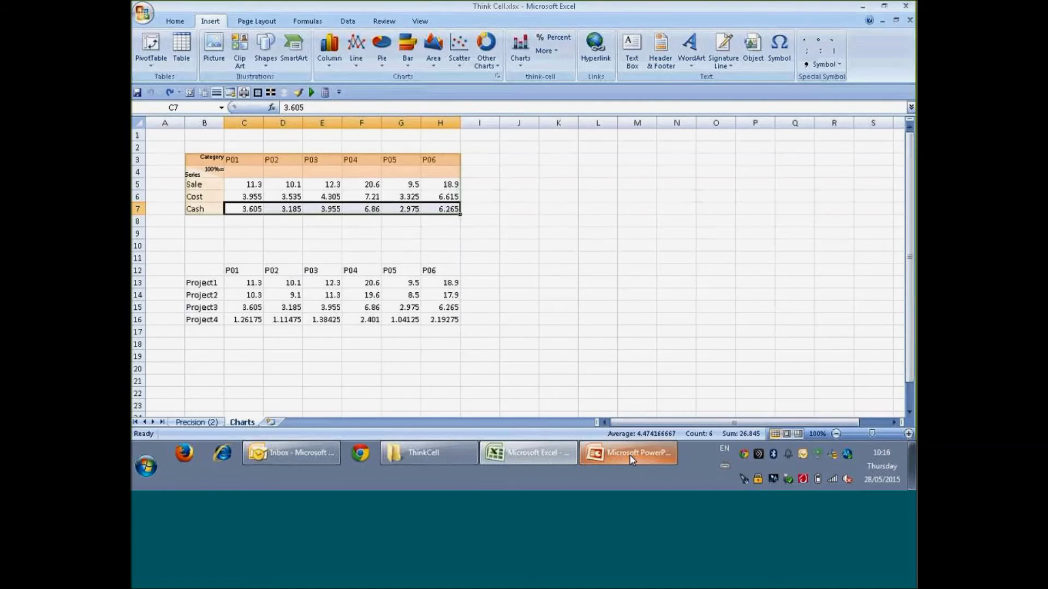
pyautogui.click(628, 453)
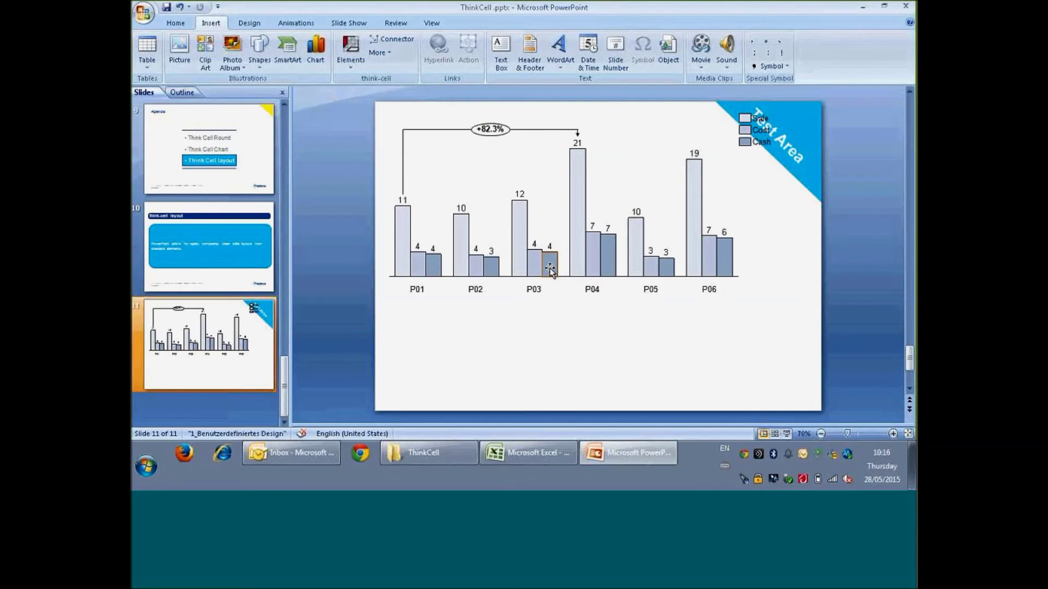
pyautogui.click(538, 458)
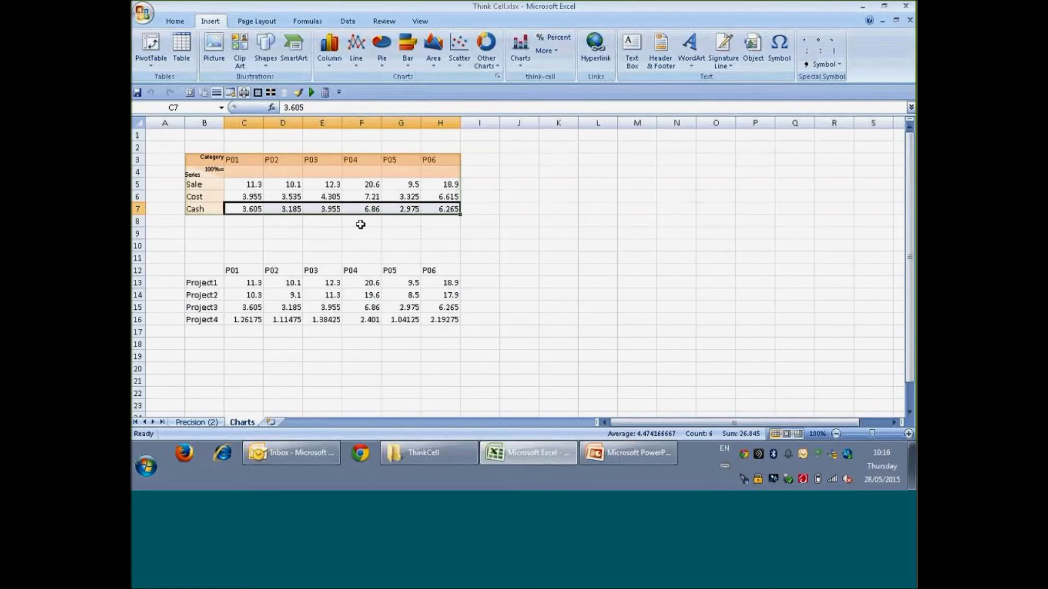
pyautogui.click(588, 453)
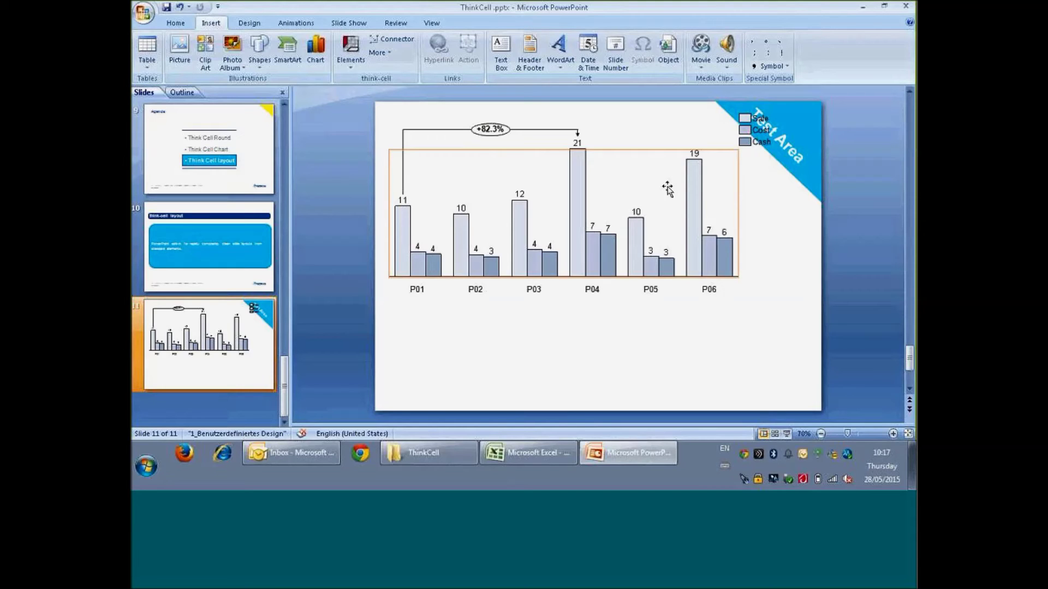
pyautogui.click(600, 338)
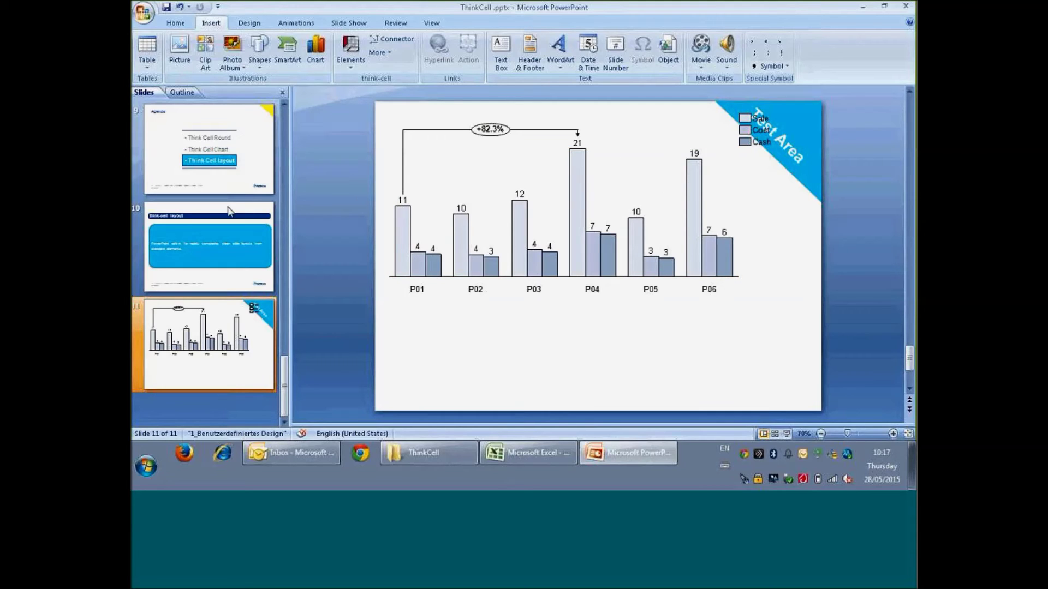
# Step: Run the slide show from agenda slide 7 through the think-cell layout slide, then end it
pyautogui.scroll(3, 235, 221)
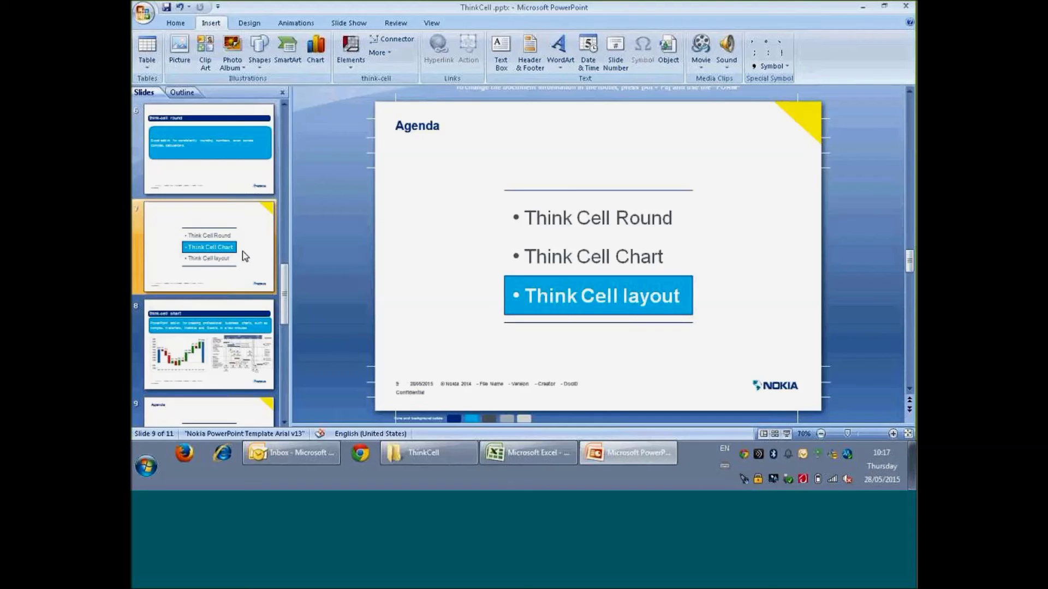
pyautogui.click(245, 256)
pyautogui.click(786, 433)
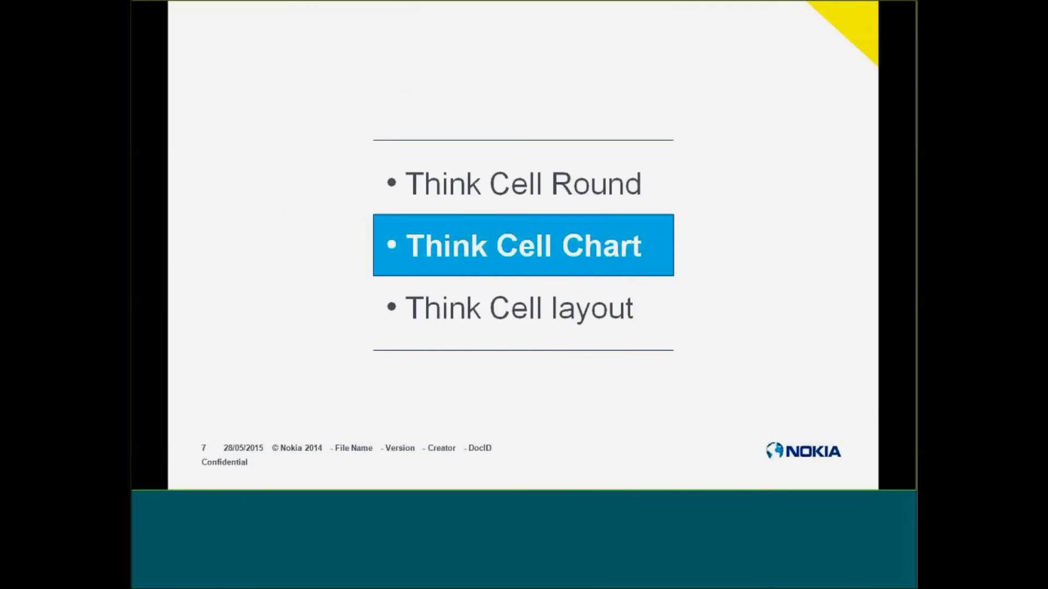
pyautogui.press('Right')
pyautogui.press('Right')
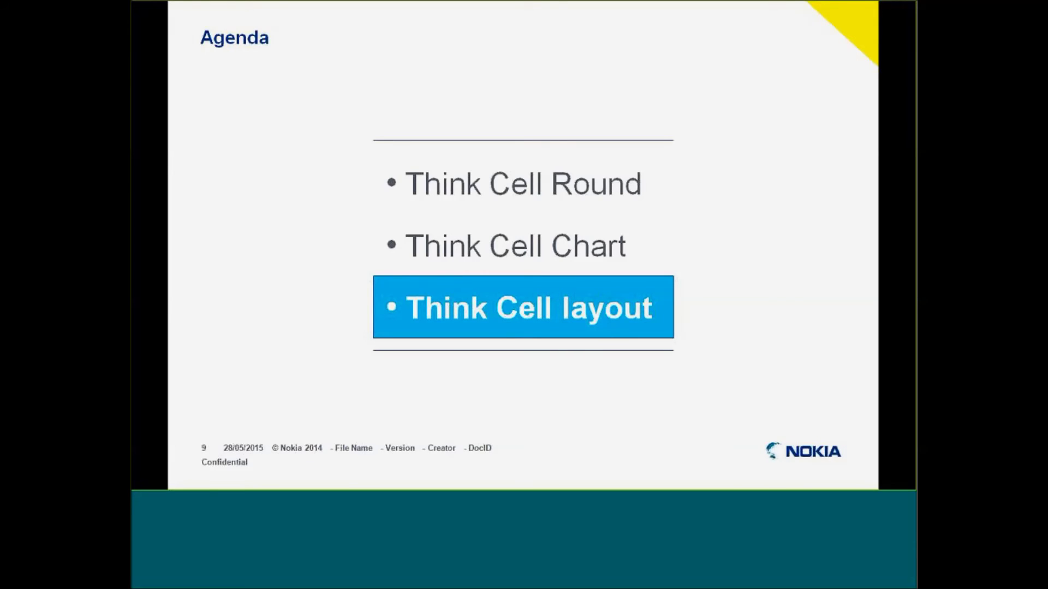
pyautogui.press('Right')
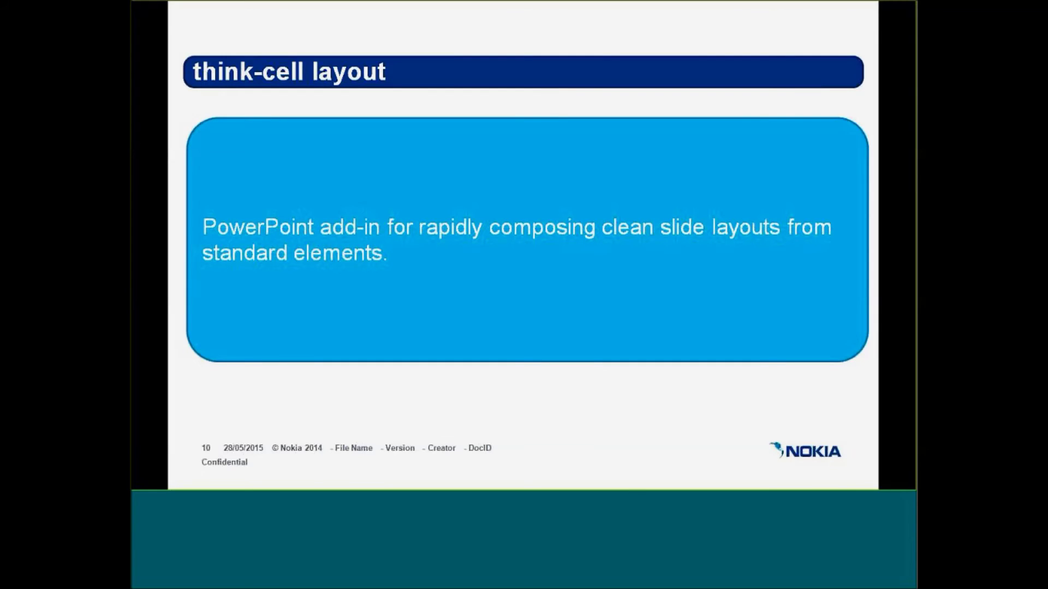
pyautogui.press('Escape')
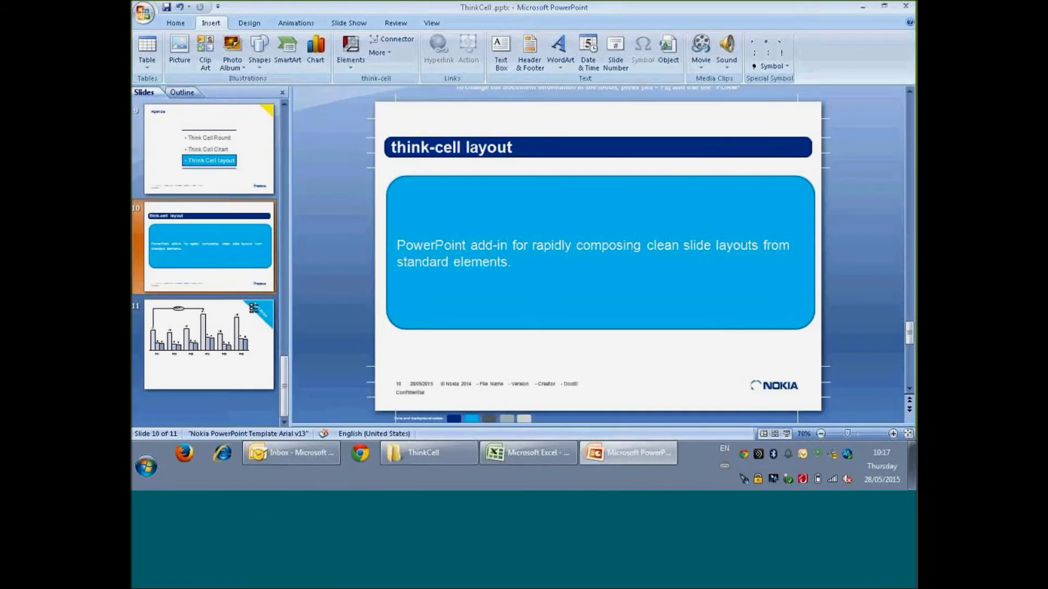
# Step: Review slides 5, 7 and 9, then close the ThinkCell presentation without saving
pyautogui.scroll(5, 260, 171)
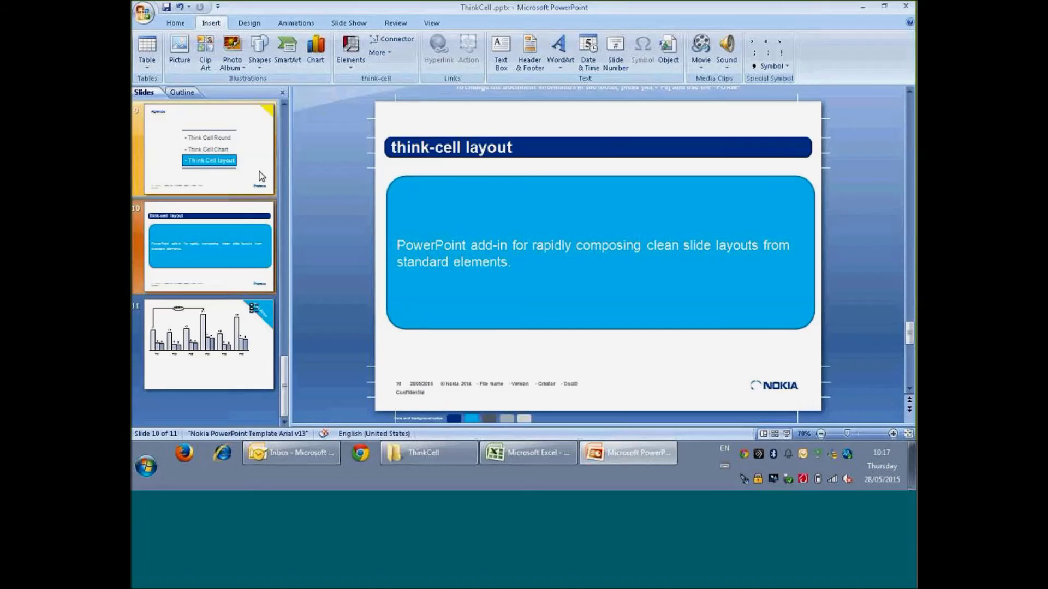
pyautogui.click(256, 194)
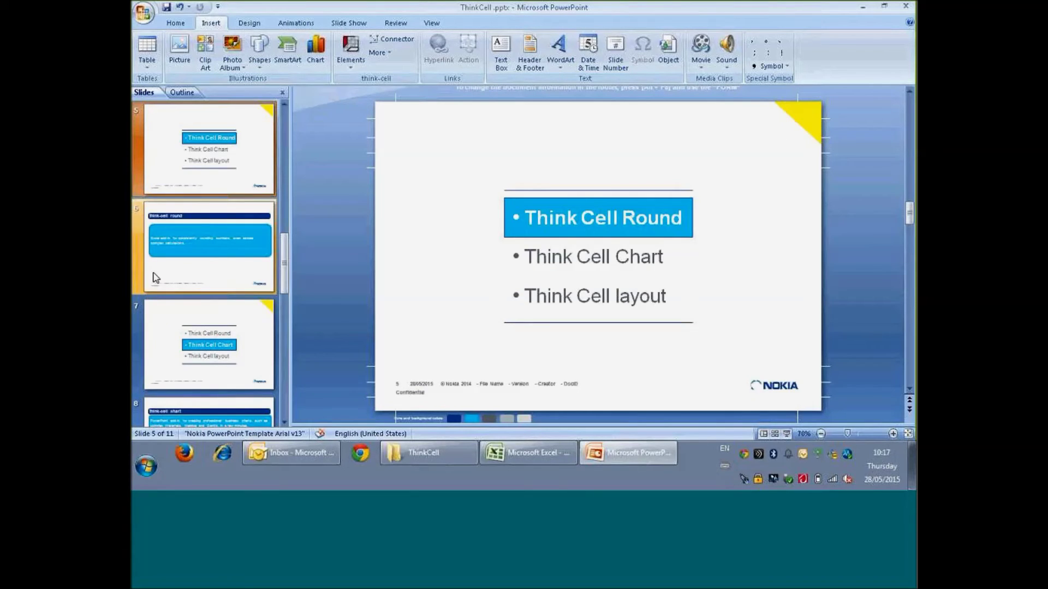
pyautogui.click(219, 323)
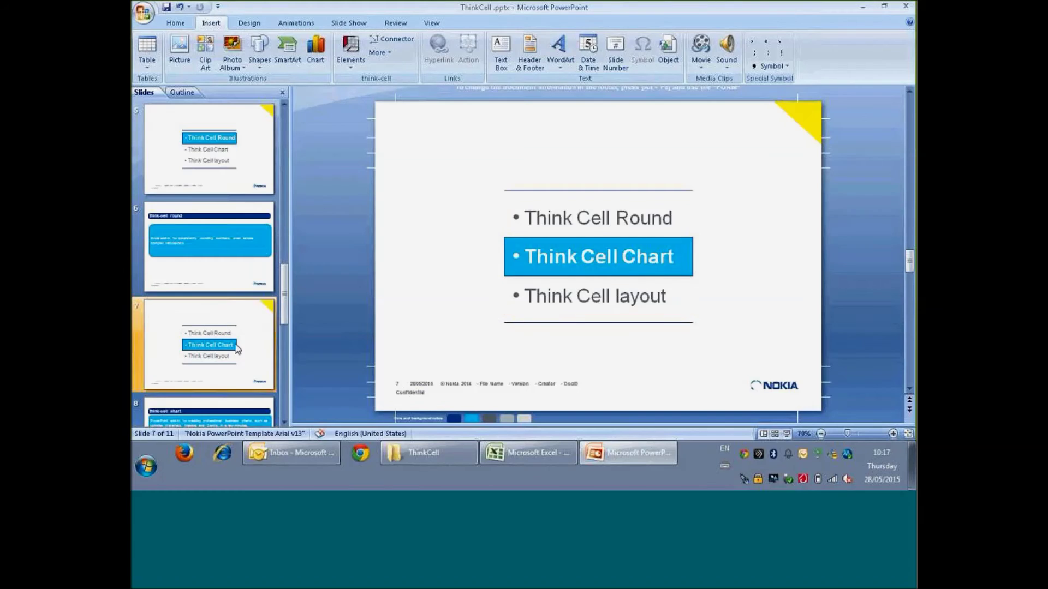
pyautogui.scroll(-1, 237, 349)
pyautogui.scroll(-2, 237, 349)
pyautogui.click(229, 251)
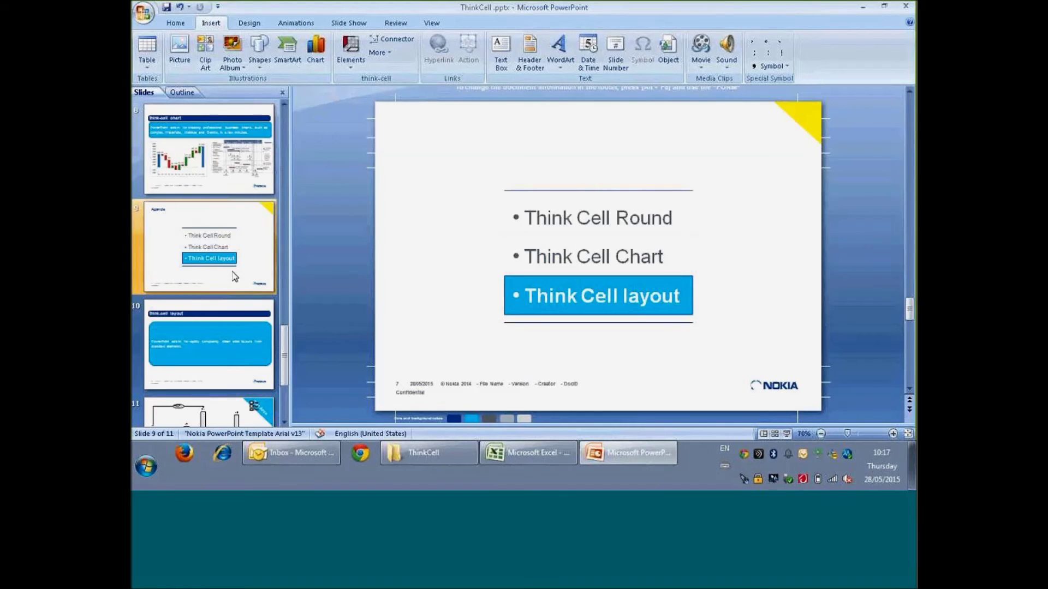
pyautogui.click(906, 6)
pyautogui.click(524, 256)
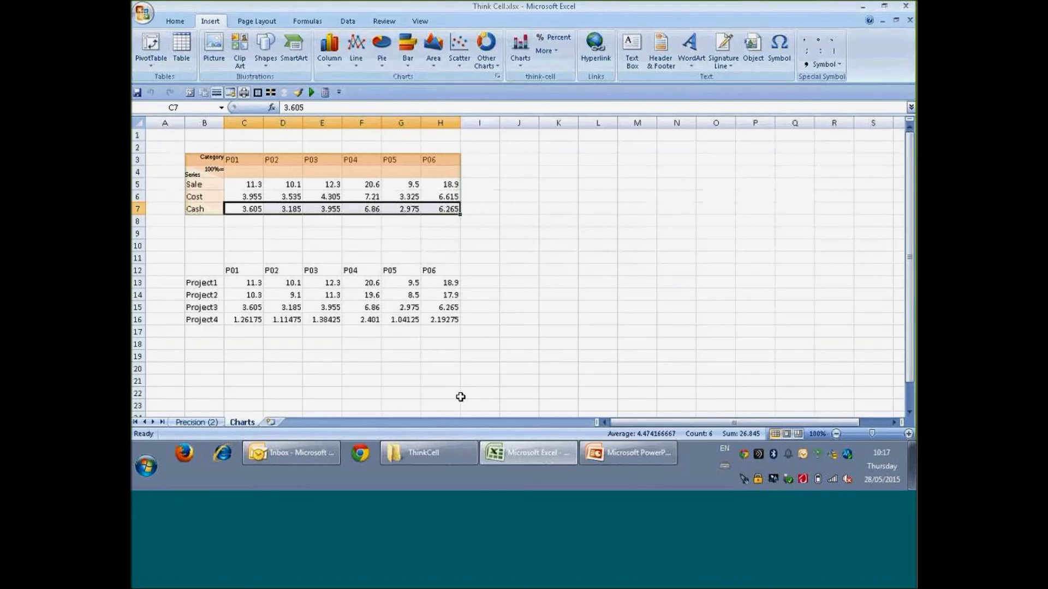
pyautogui.click(423, 452)
# Step: Open Table of content test.pptx and view the January, February, March and May slides
pyautogui.doubleClick(355, 81)
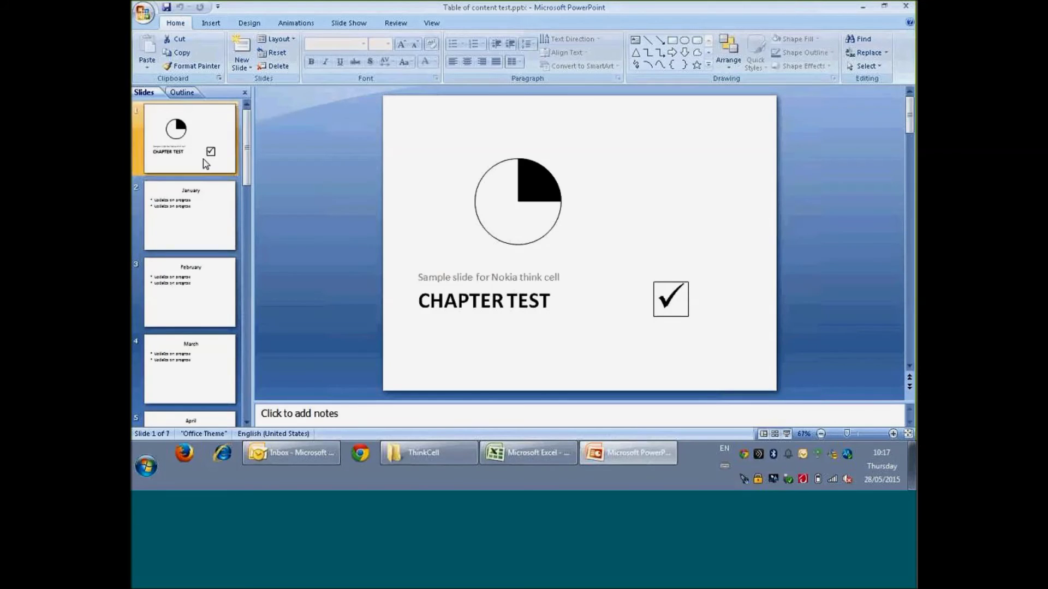
pyautogui.click(207, 205)
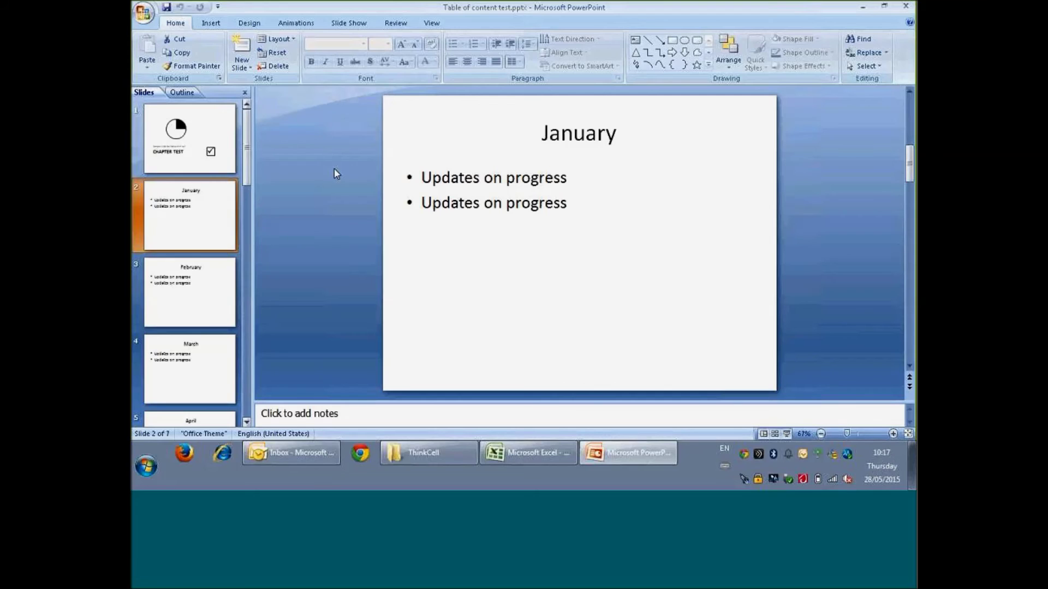
pyautogui.click(199, 281)
pyautogui.click(200, 352)
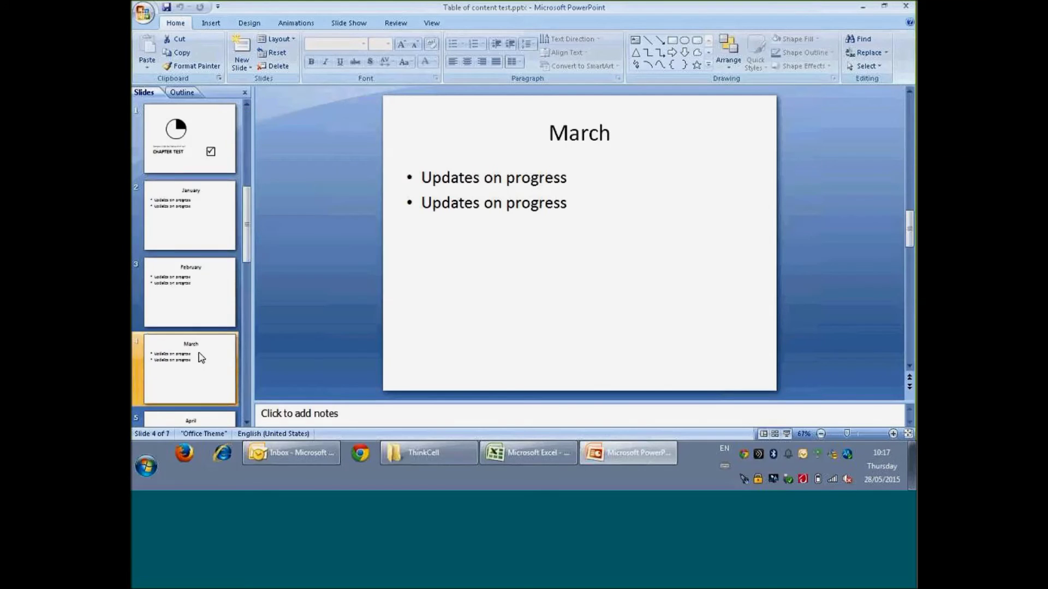
pyautogui.scroll(-2, 200, 361)
pyautogui.click(201, 361)
pyautogui.scroll(2, 201, 361)
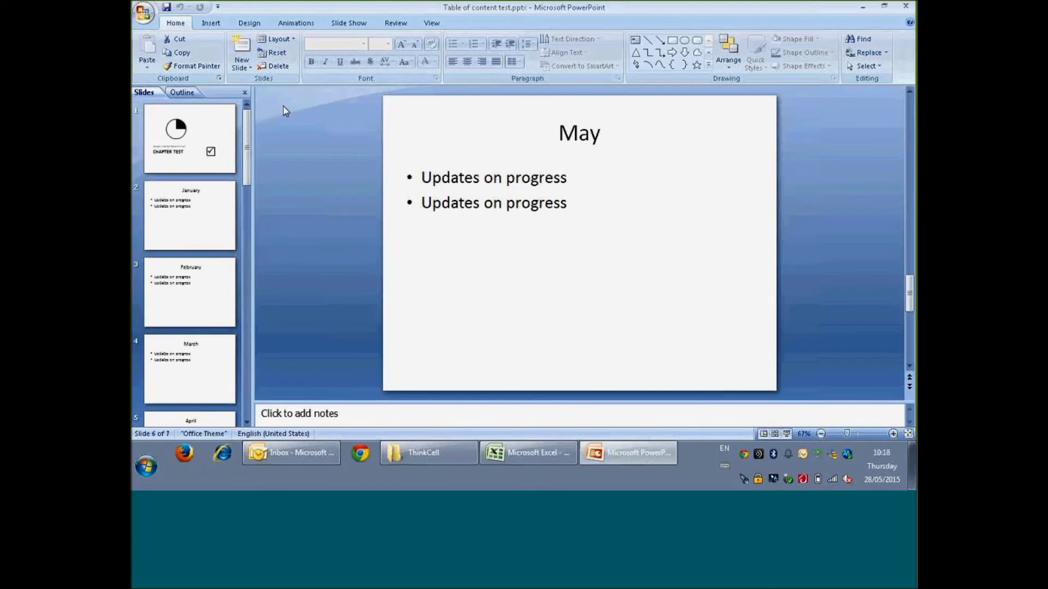
# Step: Return to the CHAPTER TEST slide and set the insertion point after slide 1
pyautogui.click(182, 152)
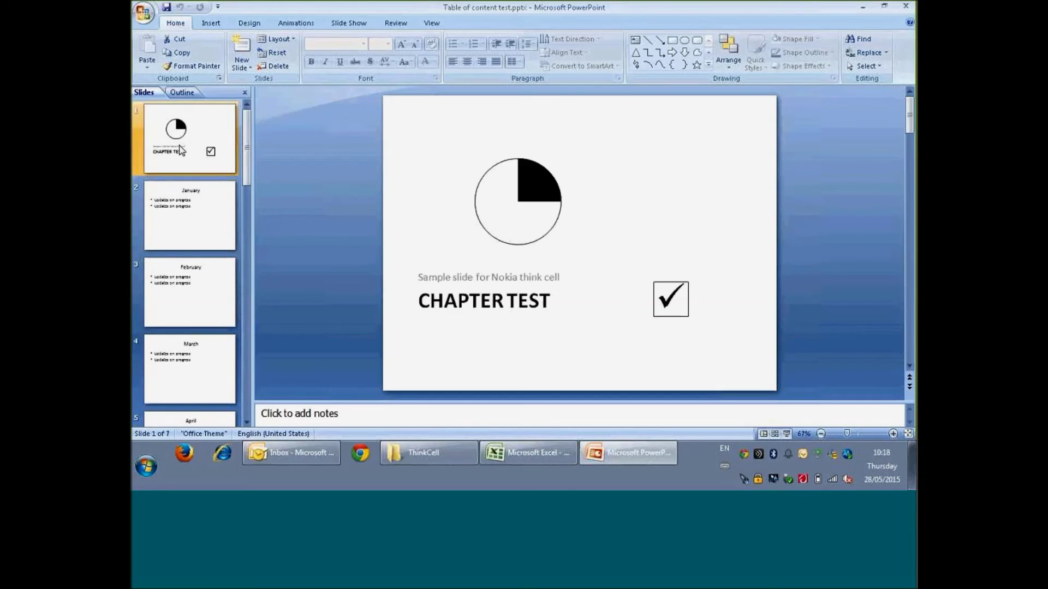
pyautogui.click(203, 175)
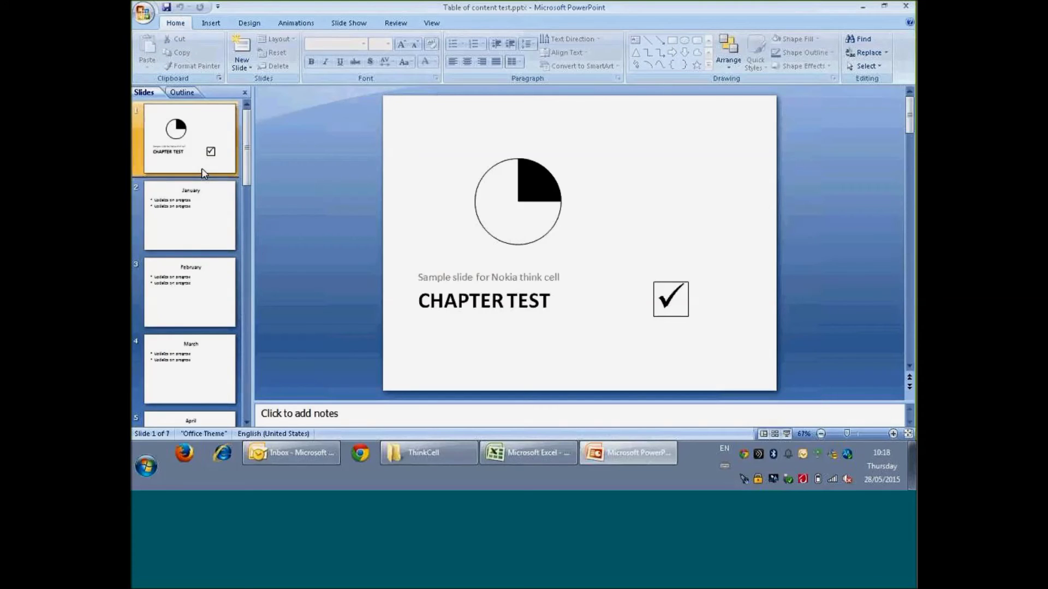
pyautogui.click(223, 27)
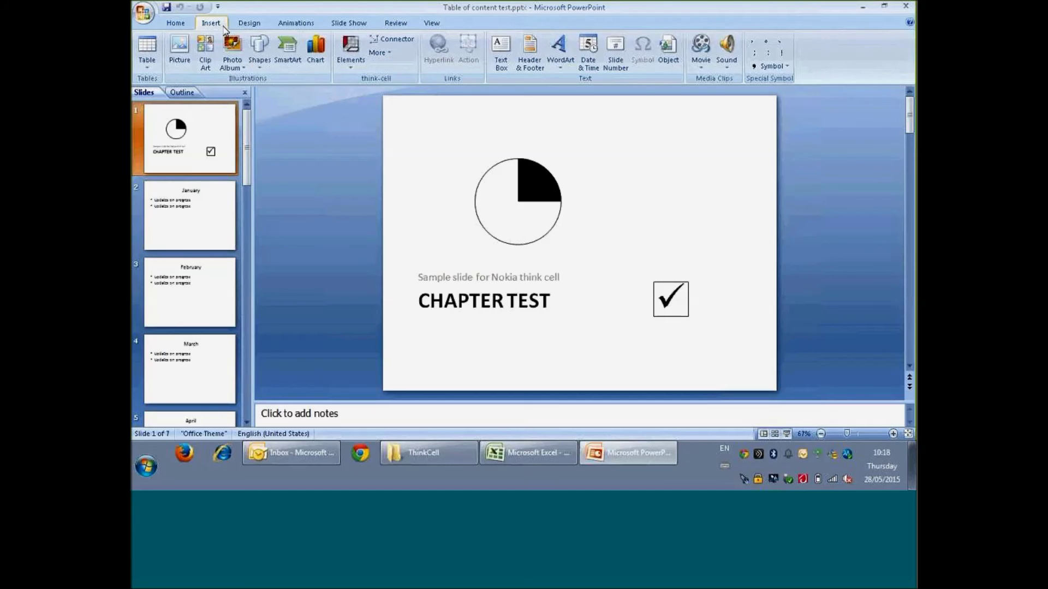
# Step: Add a think-cell Chapter agenda slide named January after the title slide, then check the month slides
pyautogui.click(356, 60)
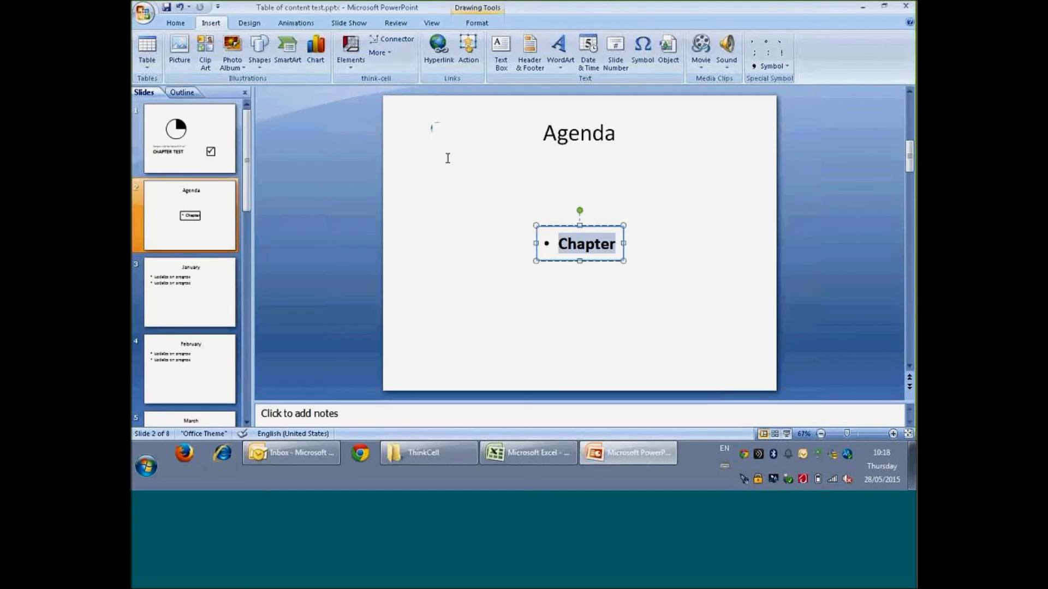
pyautogui.write('January')
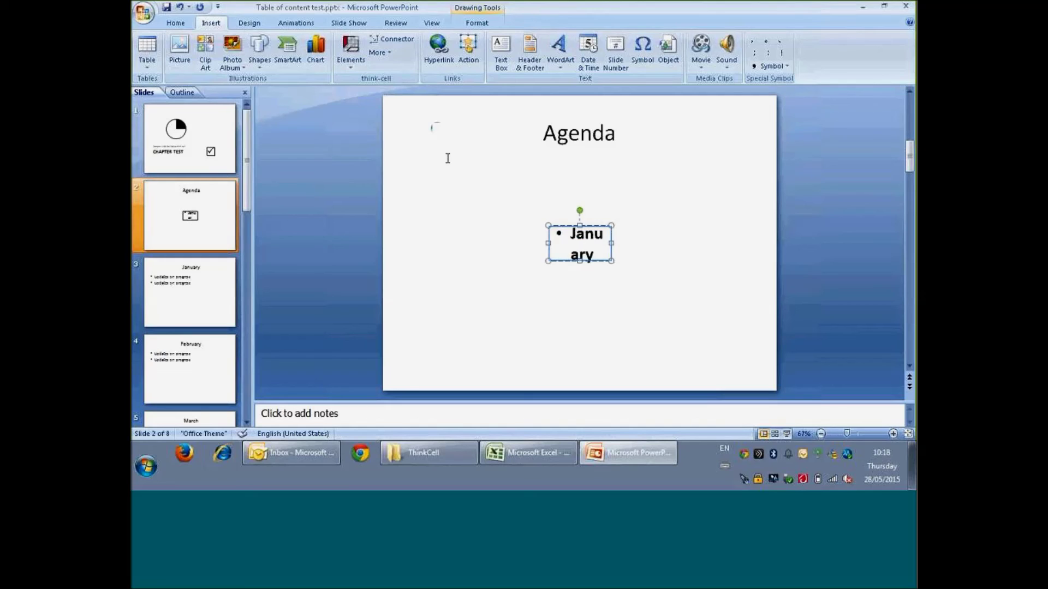
pyautogui.click(220, 283)
pyautogui.click(198, 342)
pyautogui.click(197, 320)
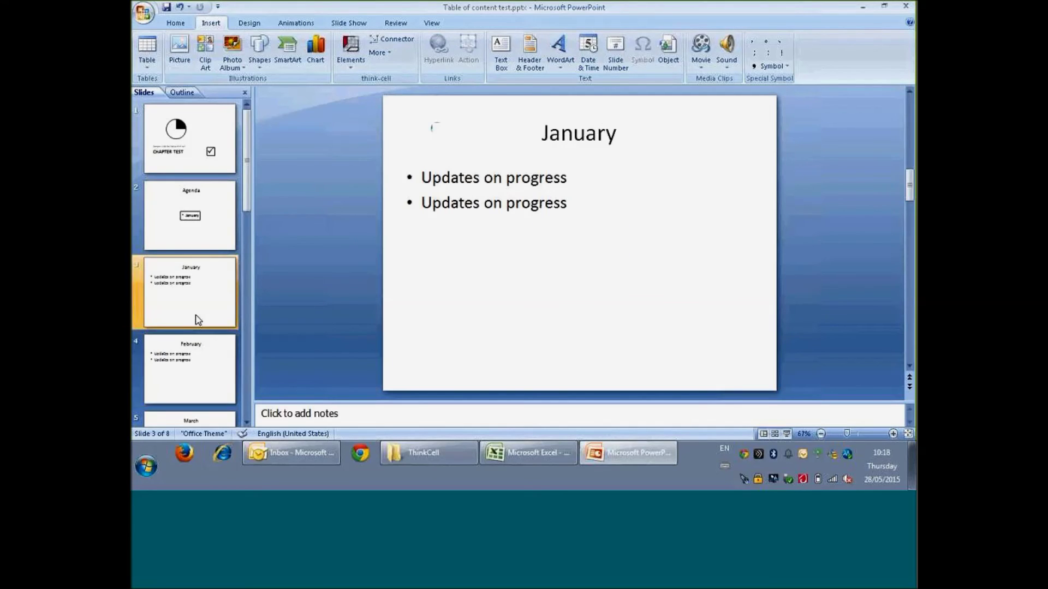
# Step: Insert a think-cell Chapter agenda slide after January with the chapter name 'Febrauary'
pyautogui.click(349, 51)
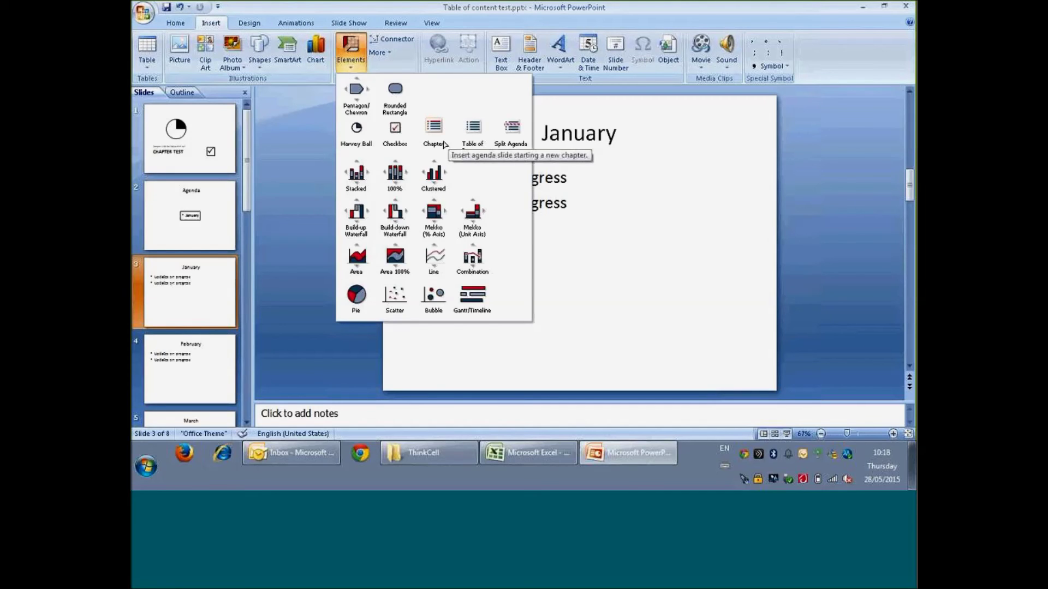
pyautogui.click(473, 127)
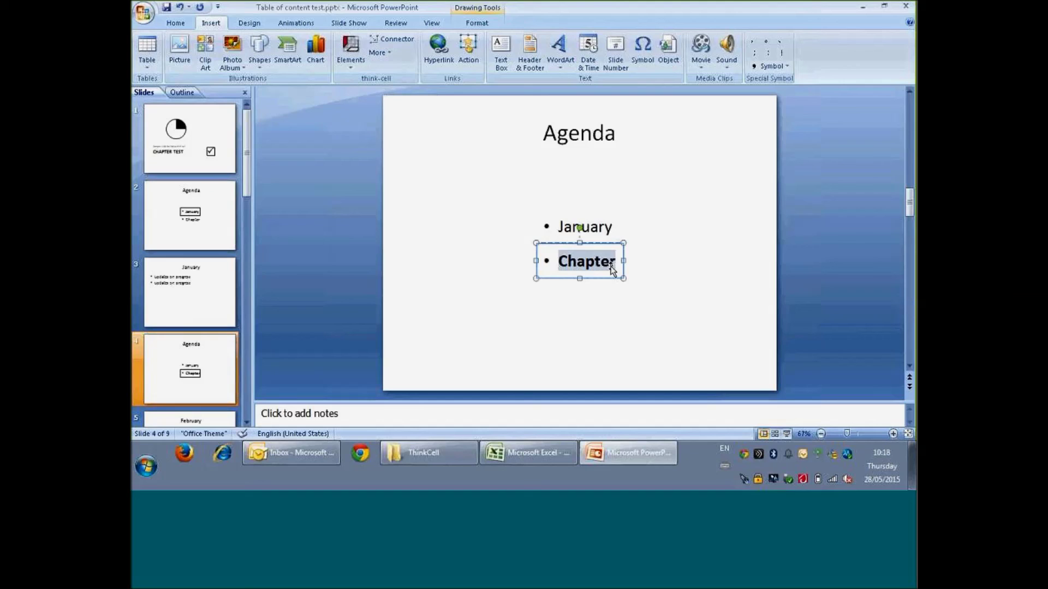
pyautogui.write('Febrauar')
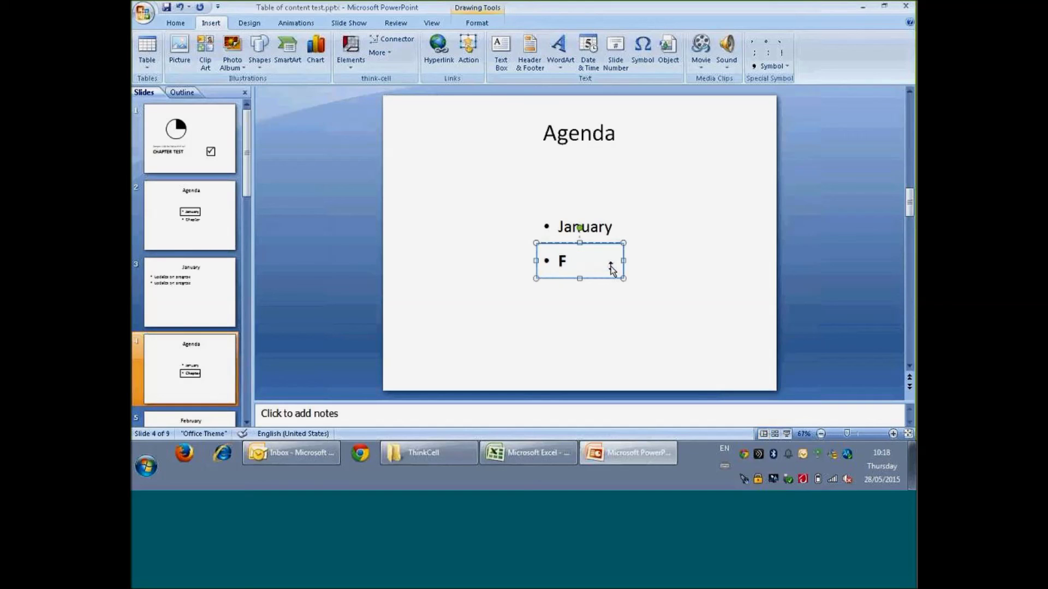
pyautogui.press('BackSpace')
pyautogui.press('BackSpace')
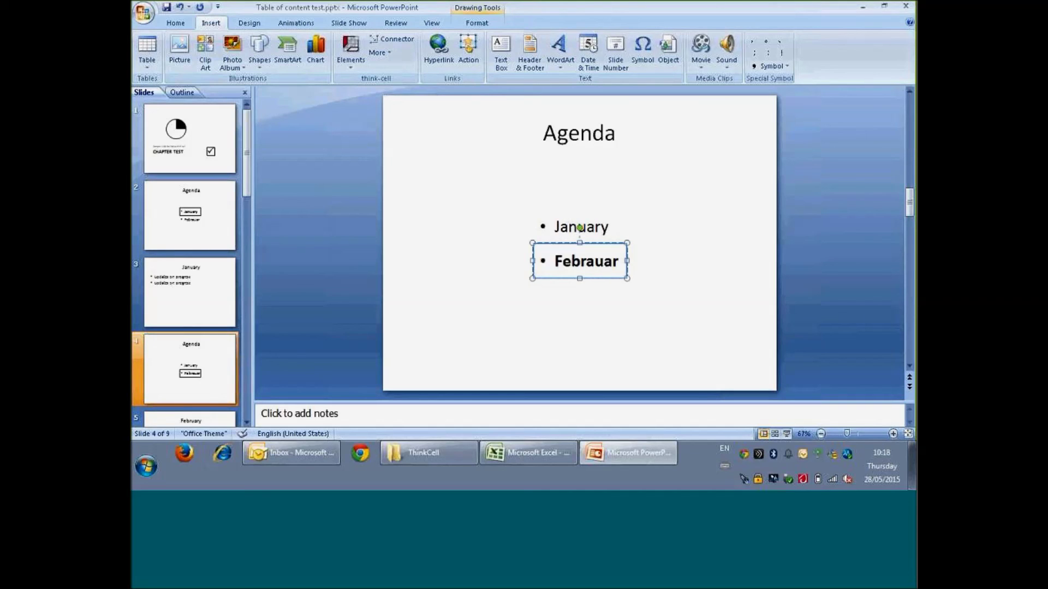
pyautogui.write('ary')
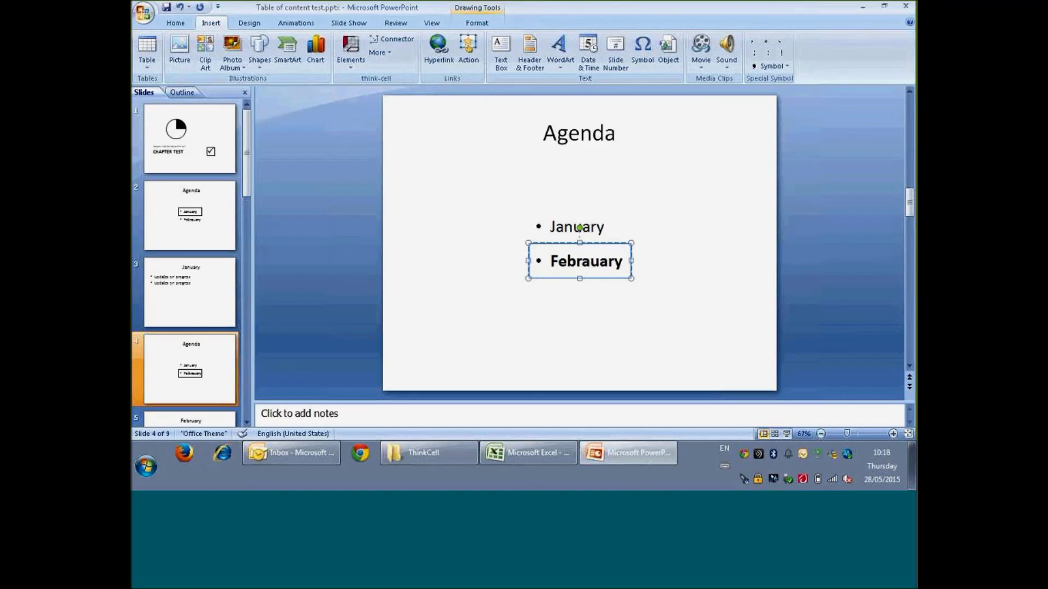
pyautogui.click(216, 365)
# Step: Insert another think-cell Chapter agenda slide after the February slide named 'March'
pyautogui.scroll(-2, 215, 365)
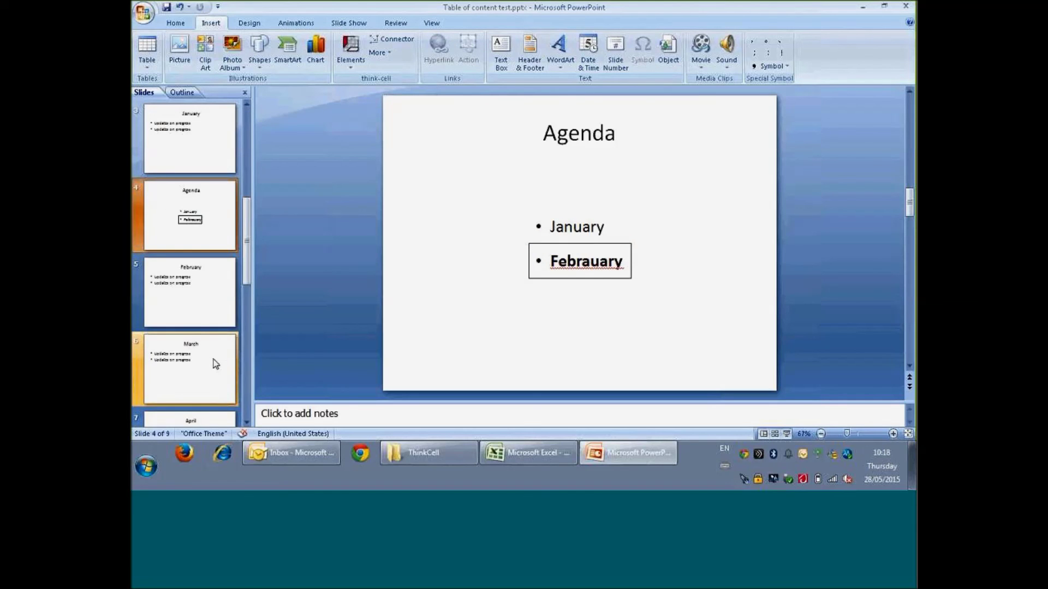
pyautogui.click(212, 362)
pyautogui.click(200, 303)
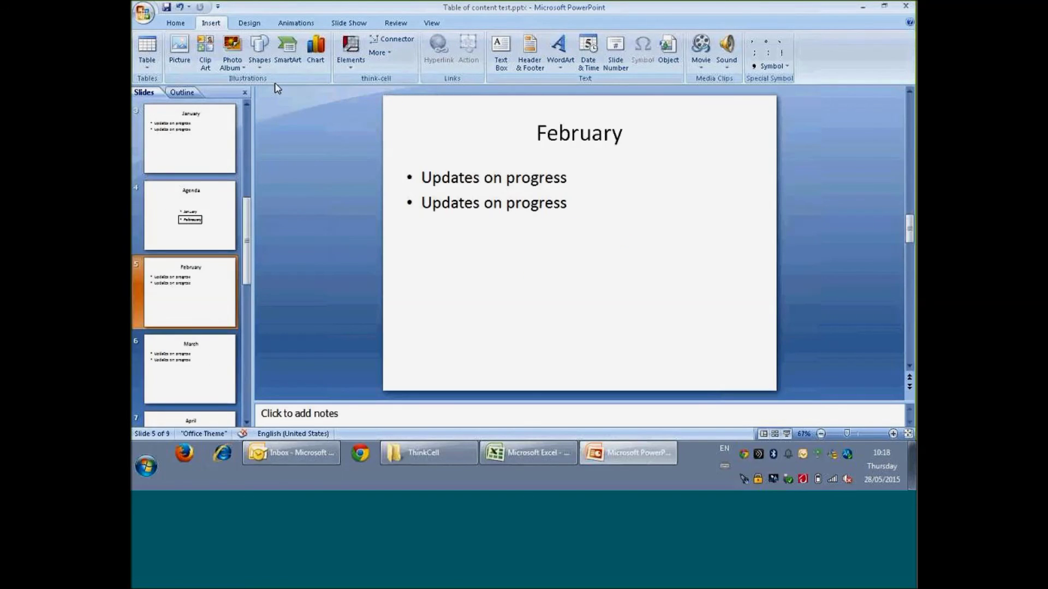
pyautogui.click(351, 55)
pyautogui.click(437, 131)
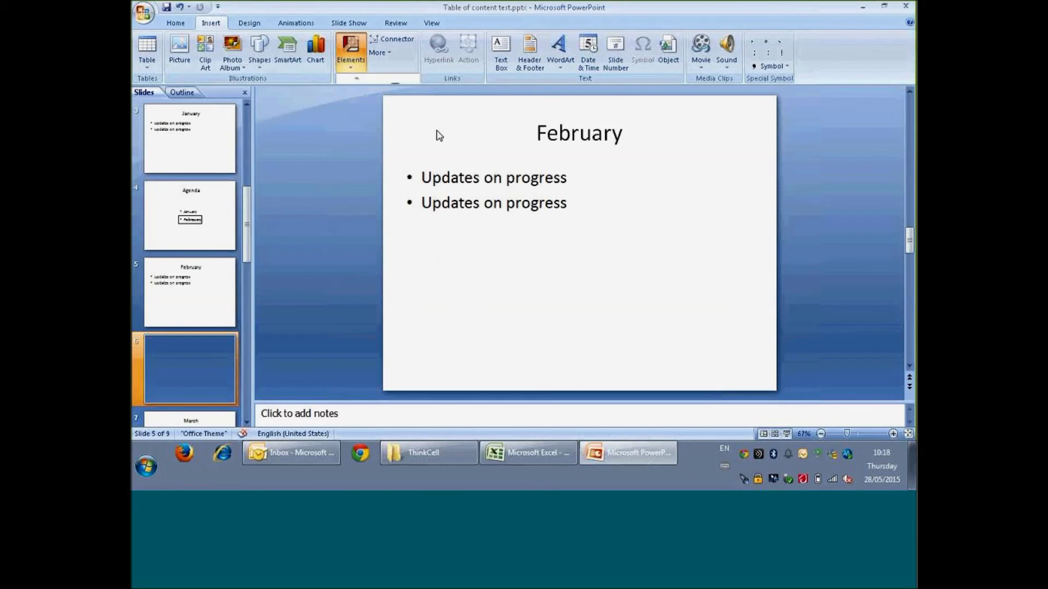
pyautogui.write('March')
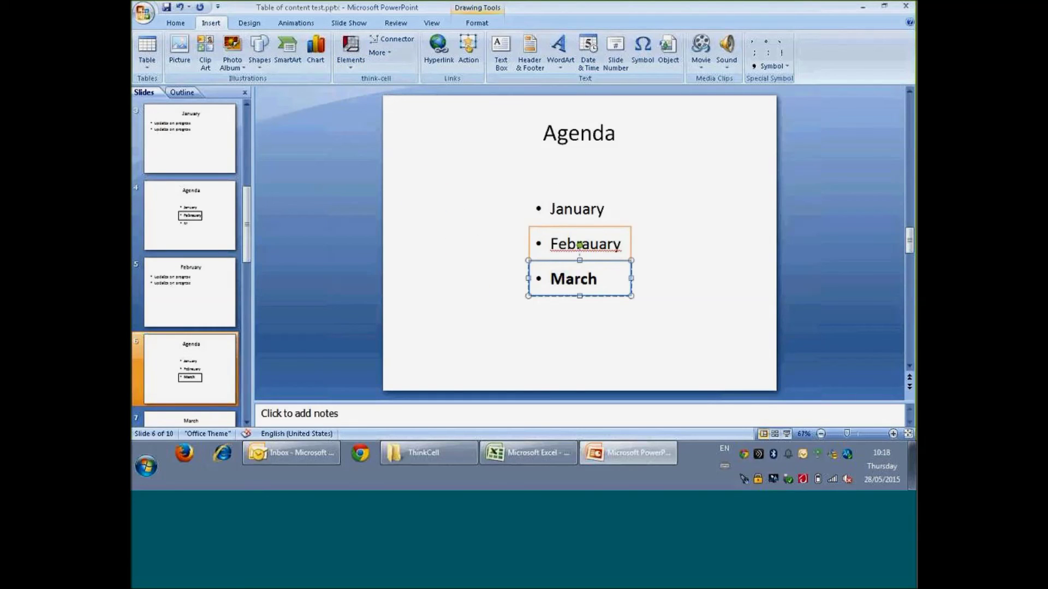